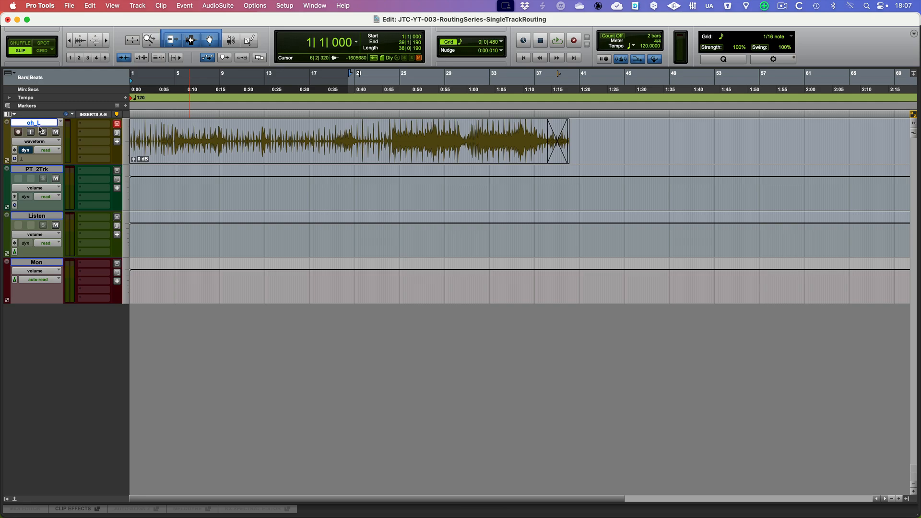
Bring up the Mix window and highlight the PT_2Trk, Listen and Mon tracks one after another.
key(super+equal)
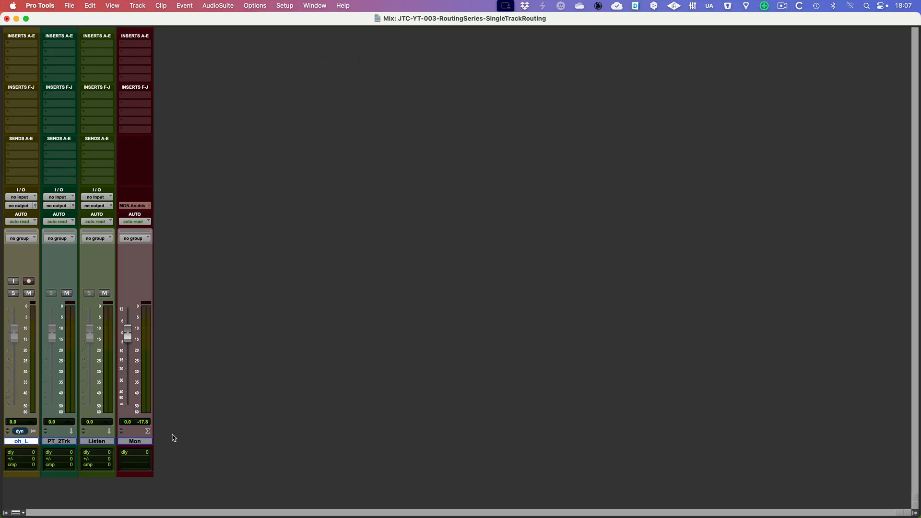
click(62, 444)
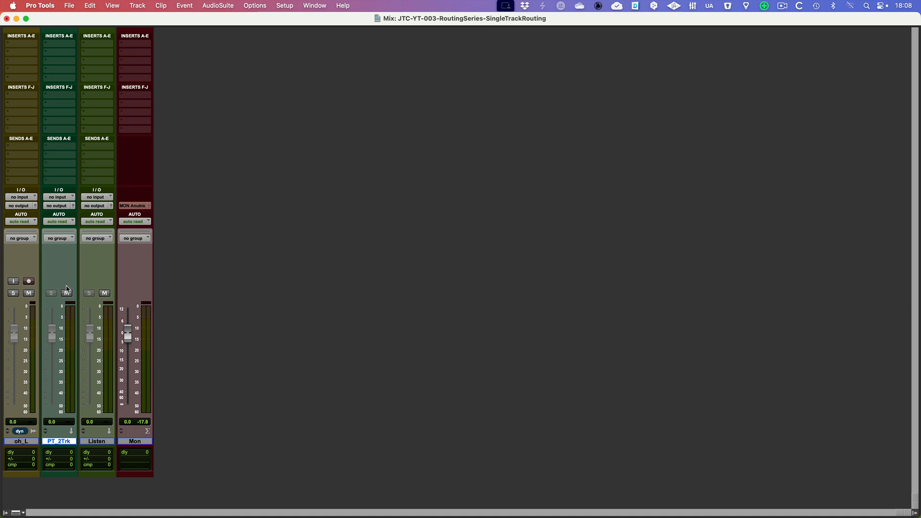
click(103, 445)
click(133, 443)
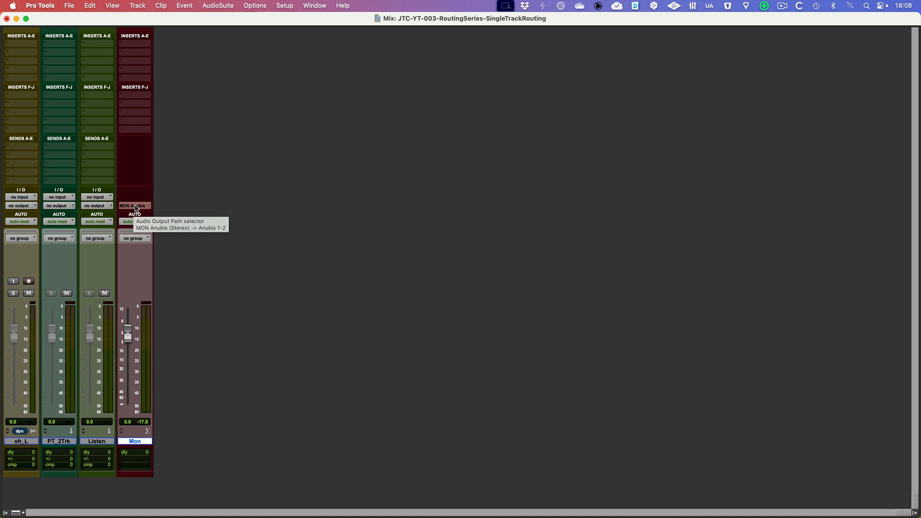
Route the oh_L track's output to the 90_PT-2Trk (Stereo) bus and set the same bus as PT_2Trk's input.
click(20, 206)
mouse_move(29, 208)
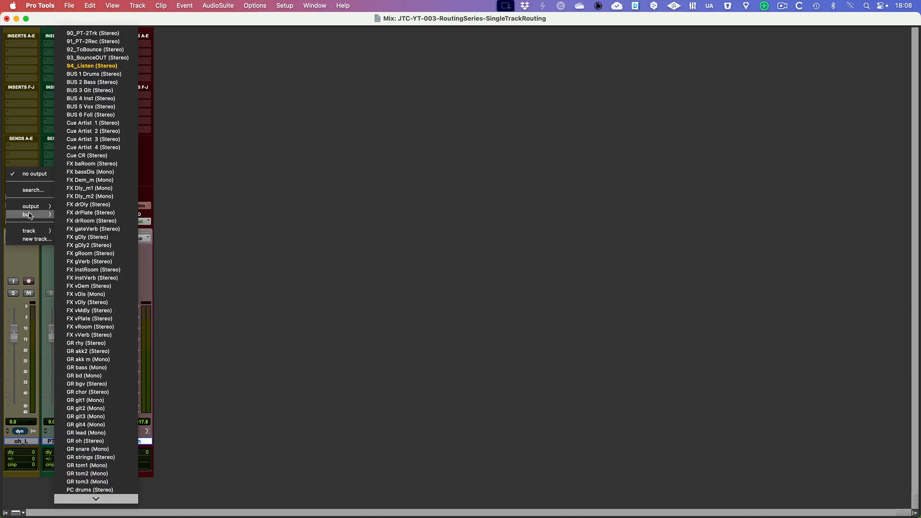
click(102, 37)
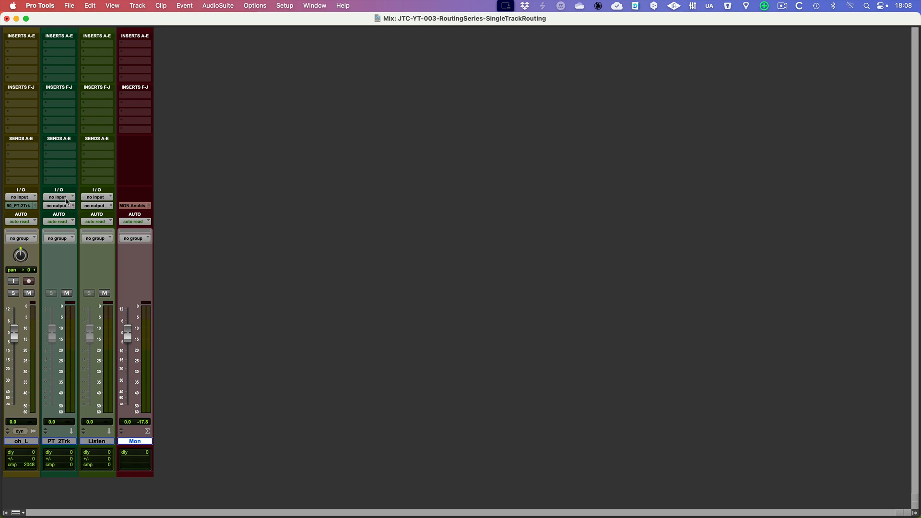
click(58, 198)
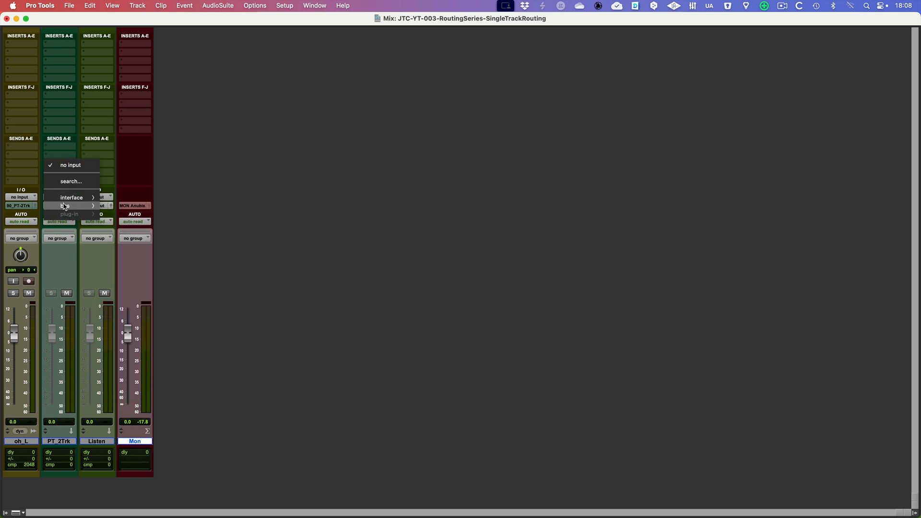
mouse_move(67, 206)
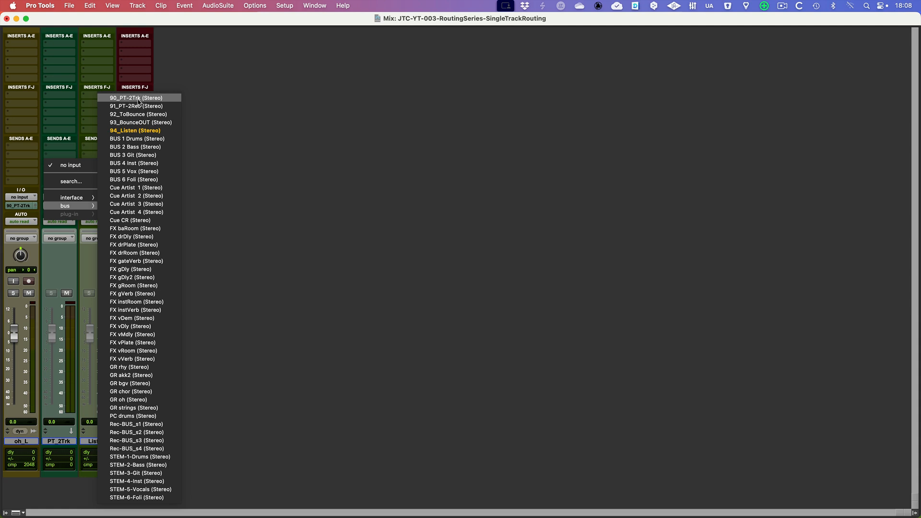
click(140, 98)
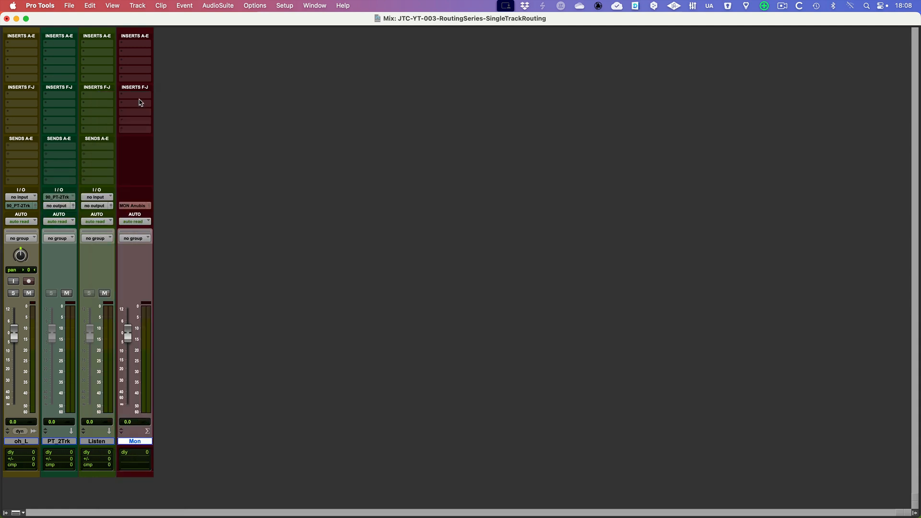
Set the PT_2Trk track's output to MON Anubis (Stereo) -> Anubis 1-2.
click(62, 206)
mouse_move(69, 207)
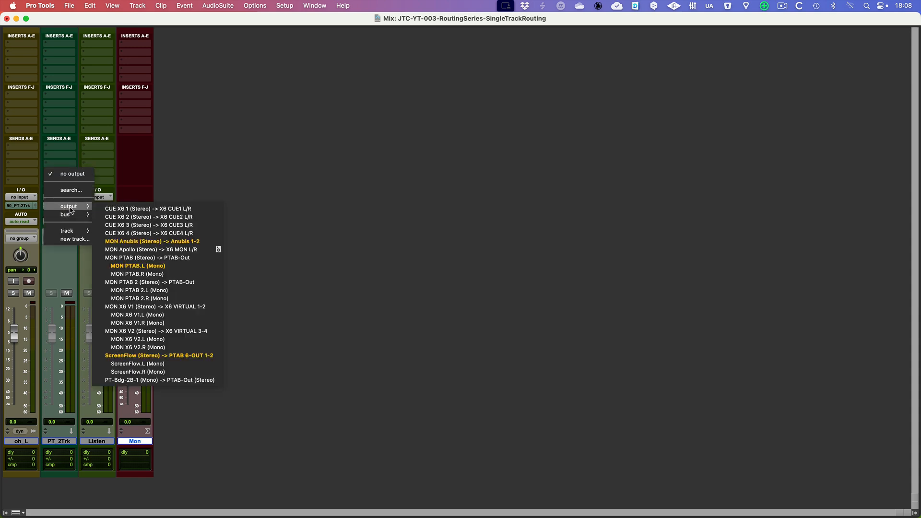
click(153, 241)
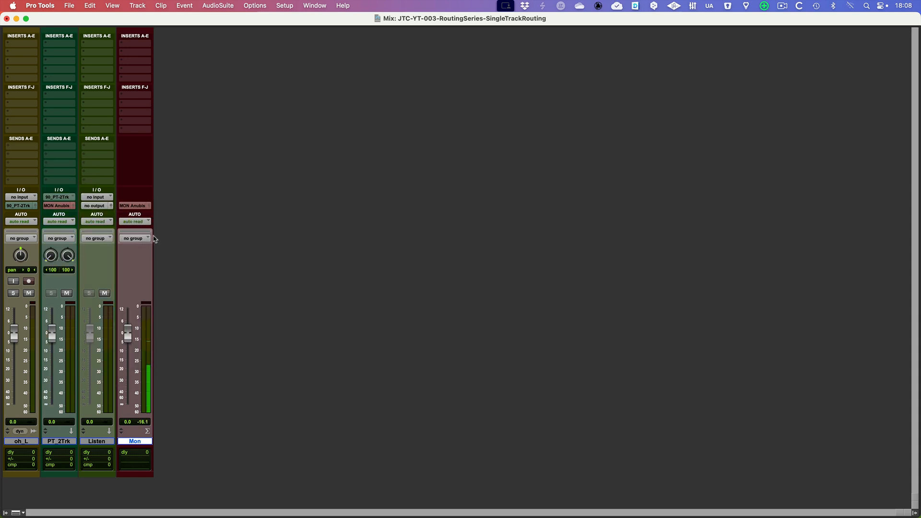
Route the PT_2Trk track's output to the 94_Listen (Stereo) bus and set that bus as the Listen track's input.
click(101, 445)
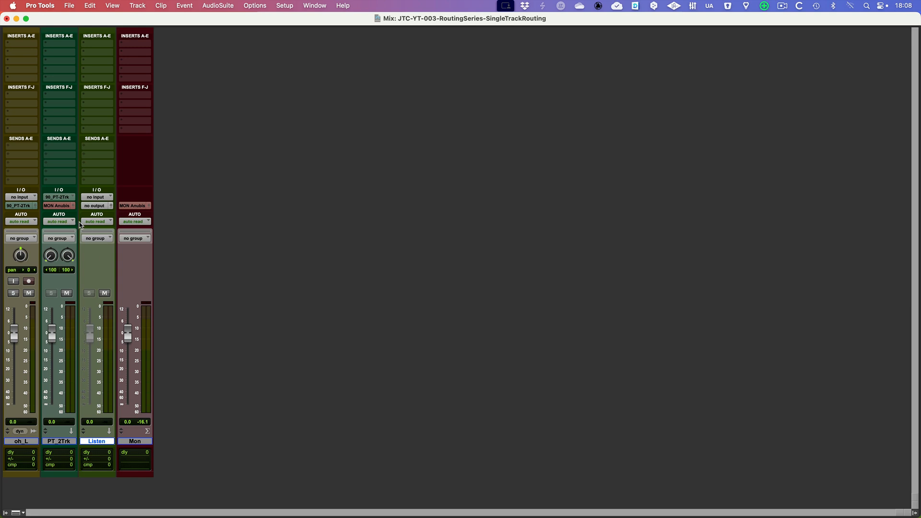
click(59, 442)
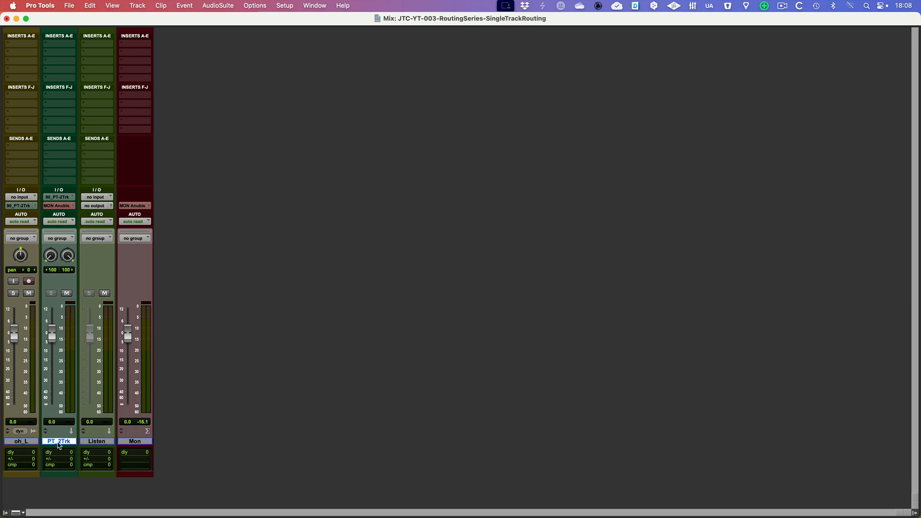
click(58, 206)
mouse_move(62, 216)
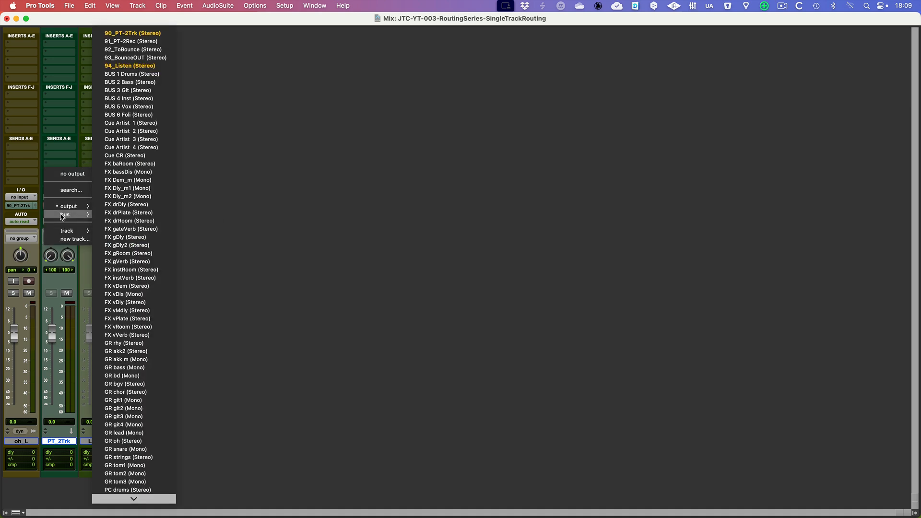
click(138, 66)
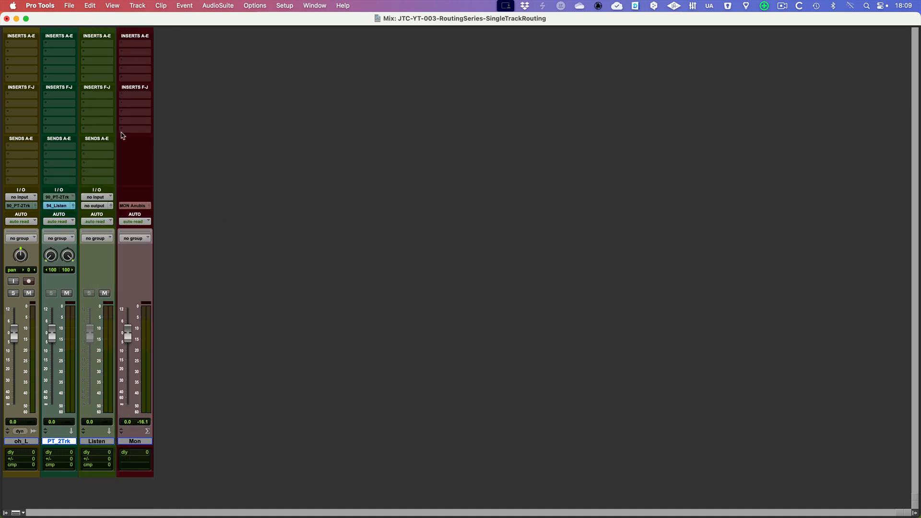
click(96, 197)
mouse_move(110, 205)
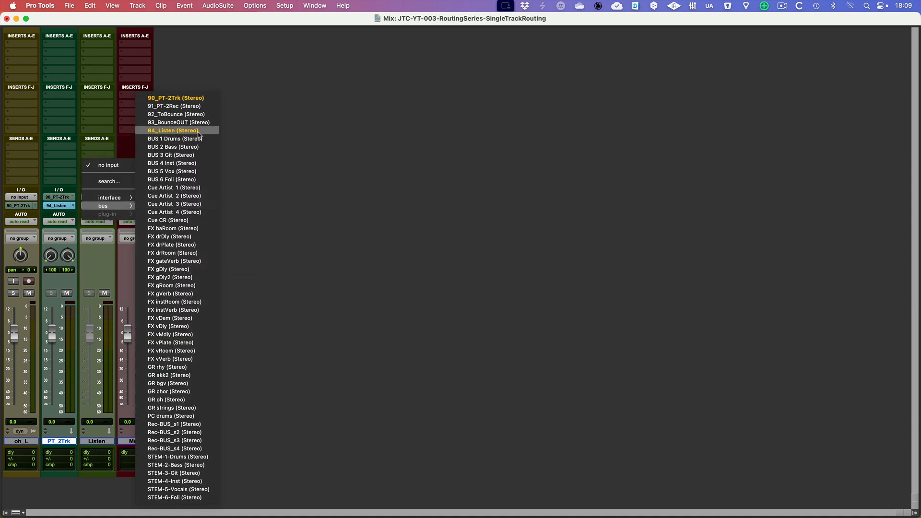
click(186, 136)
Set the Listen track's output to MON Anubis (Stereo) -> Anubis 1-2.
click(99, 206)
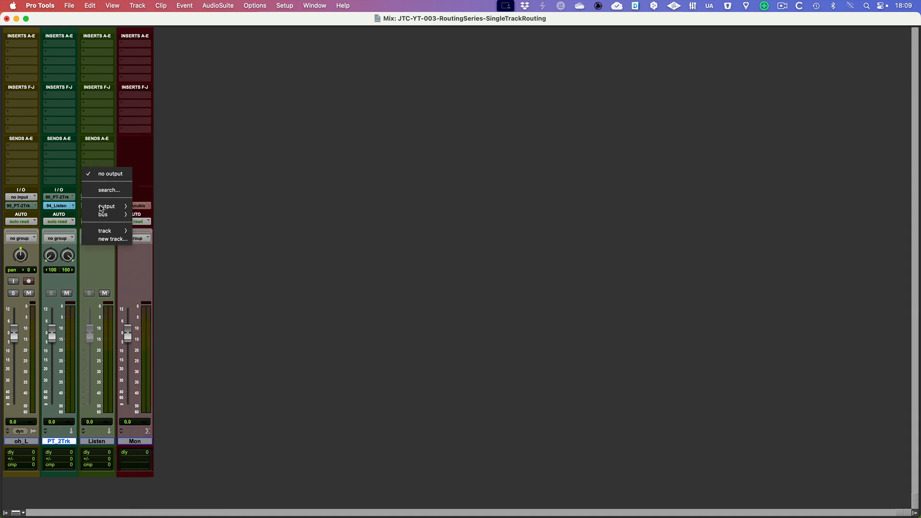
mouse_move(103, 207)
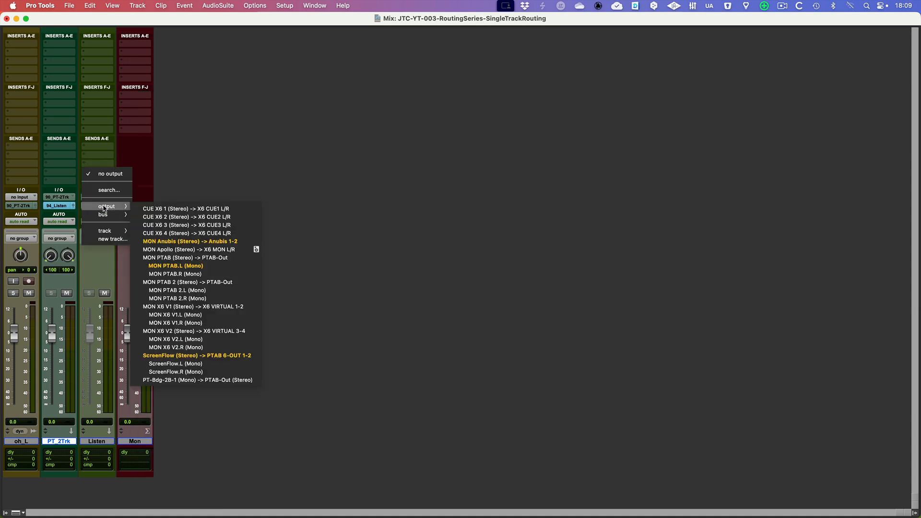
click(195, 242)
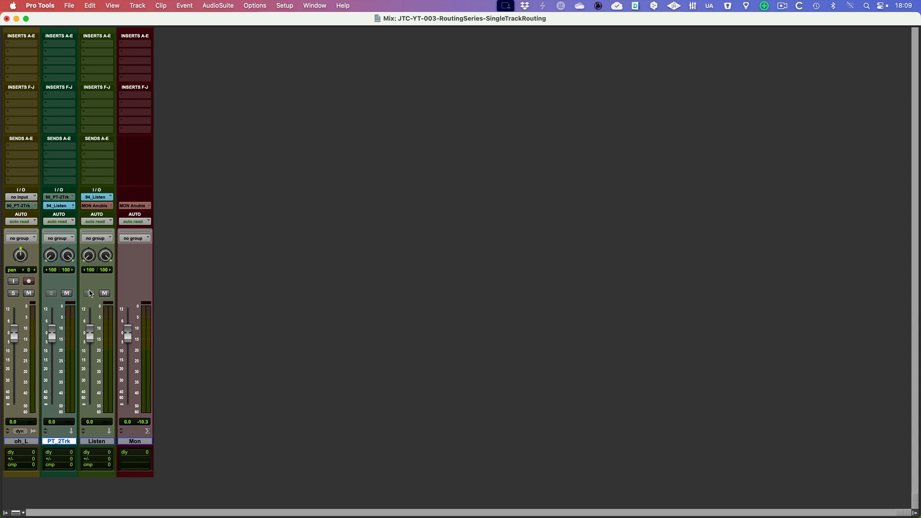
Play the session and check the signal path by muting and unmuting oh_L and PT_2Trk in turn.
key(space)
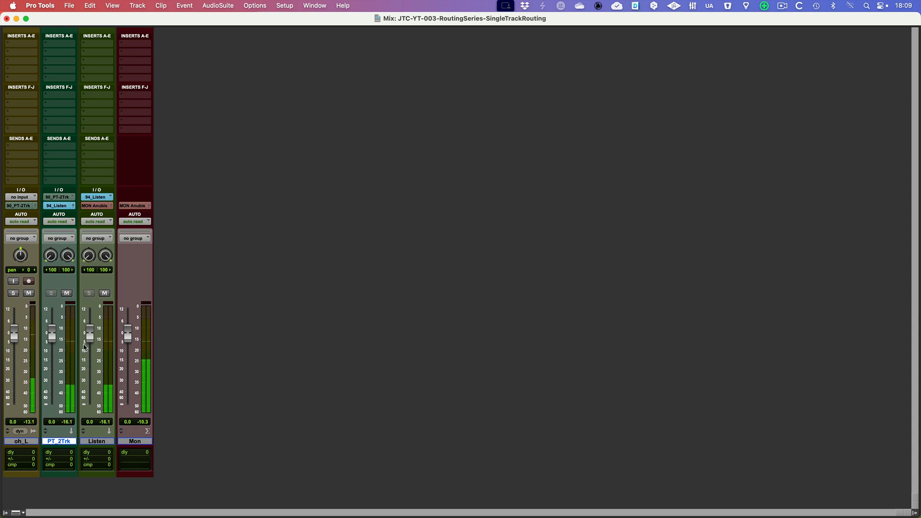
click(29, 293)
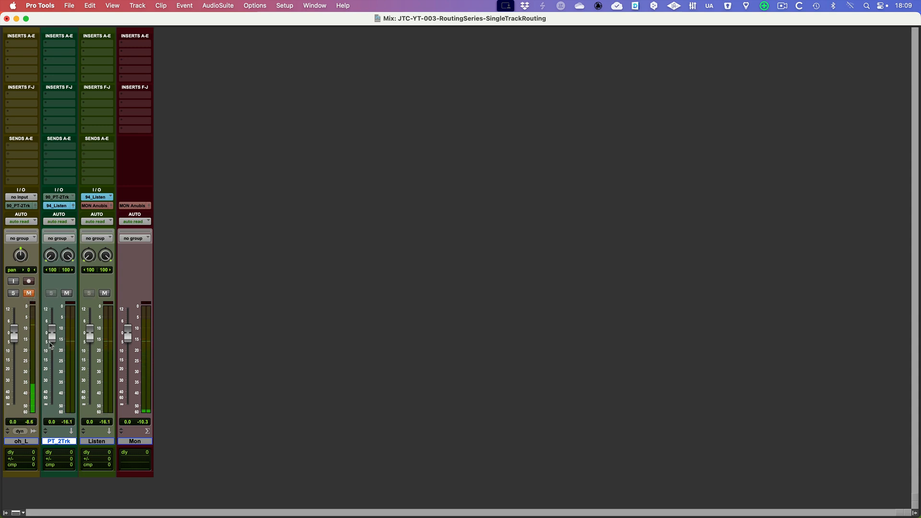
click(29, 293)
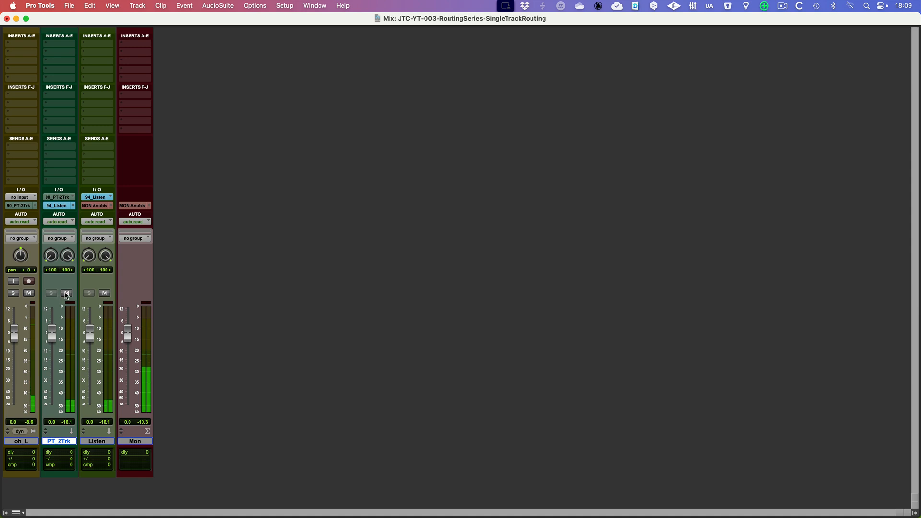
click(67, 293)
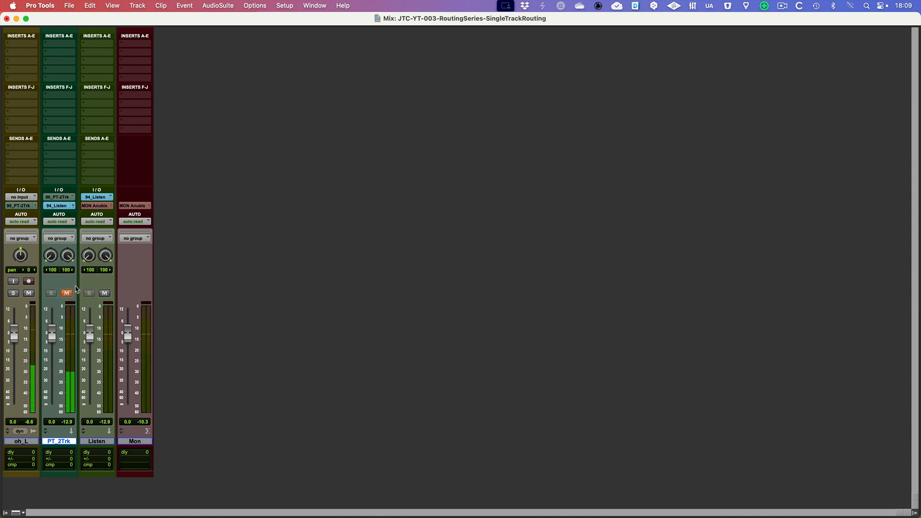
click(67, 293)
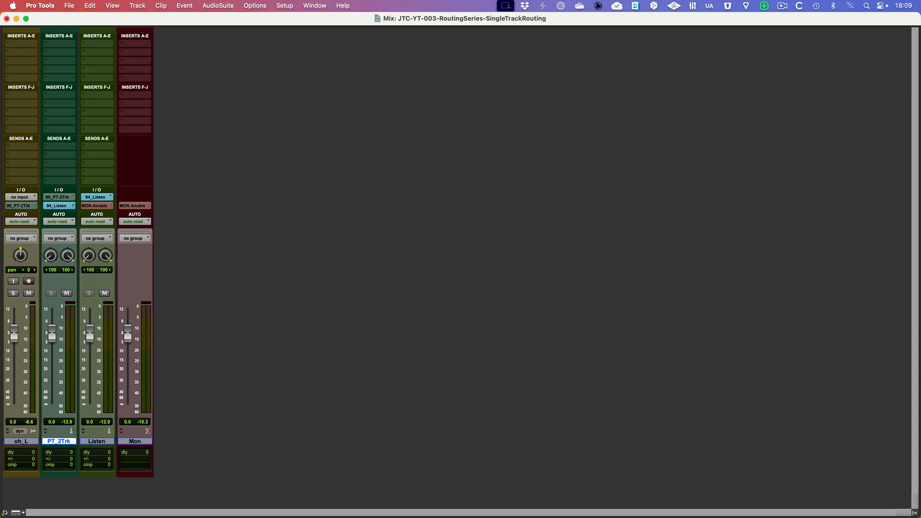
Show the hidden oh_R track in the mixer and route its output to the 90_PT-2Trk (Stereo) bus.
click(6, 512)
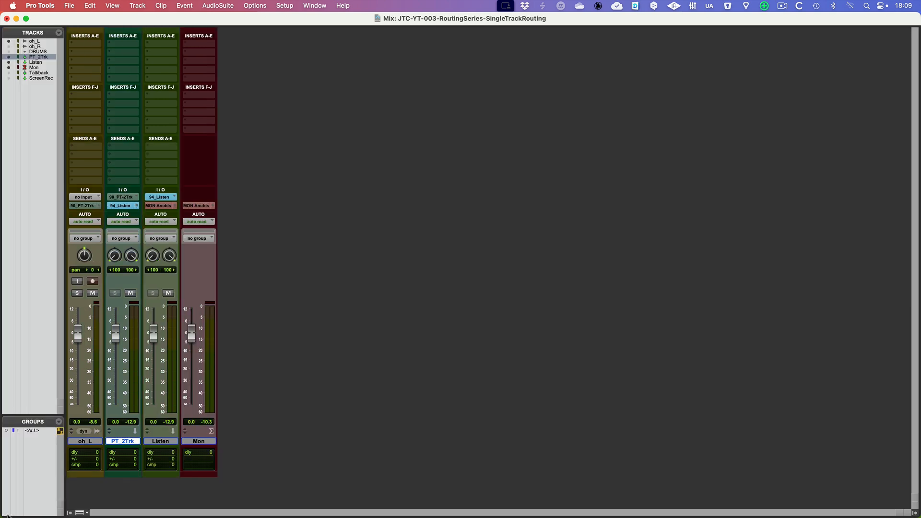
click(9, 46)
click(69, 513)
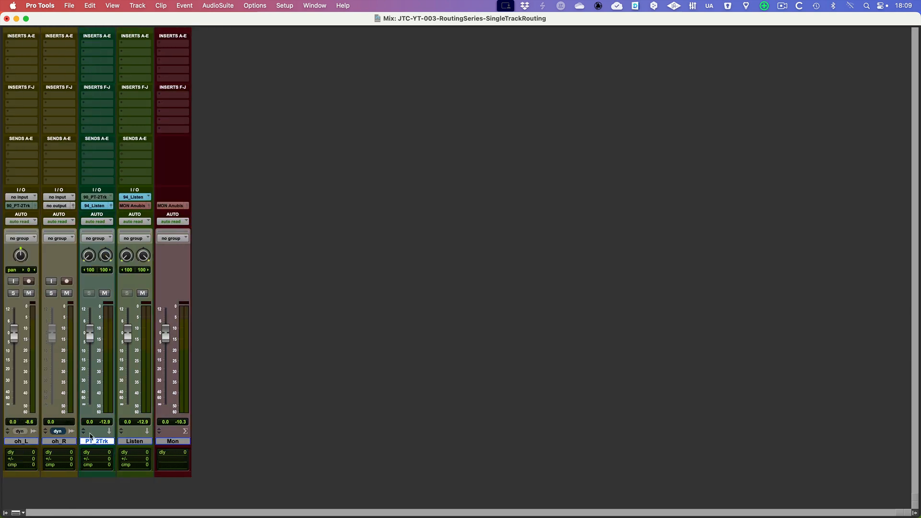
click(57, 207)
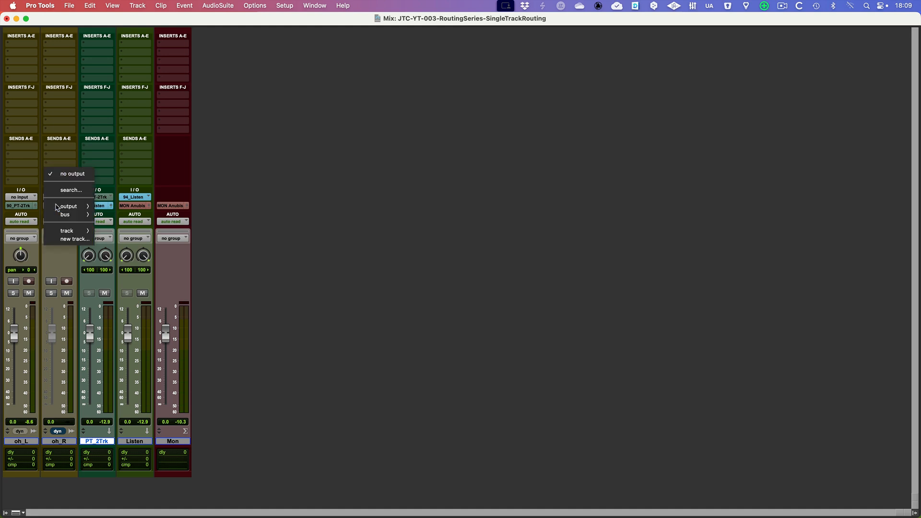
mouse_move(65, 214)
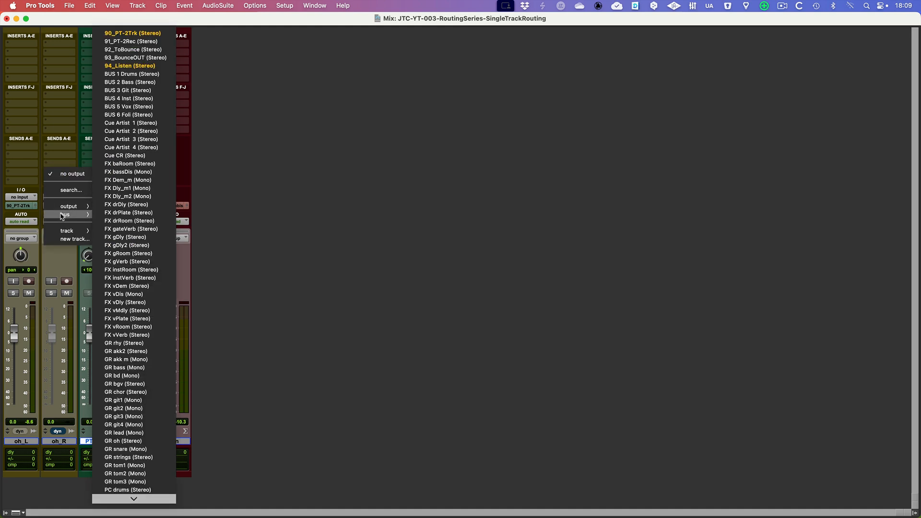
click(126, 35)
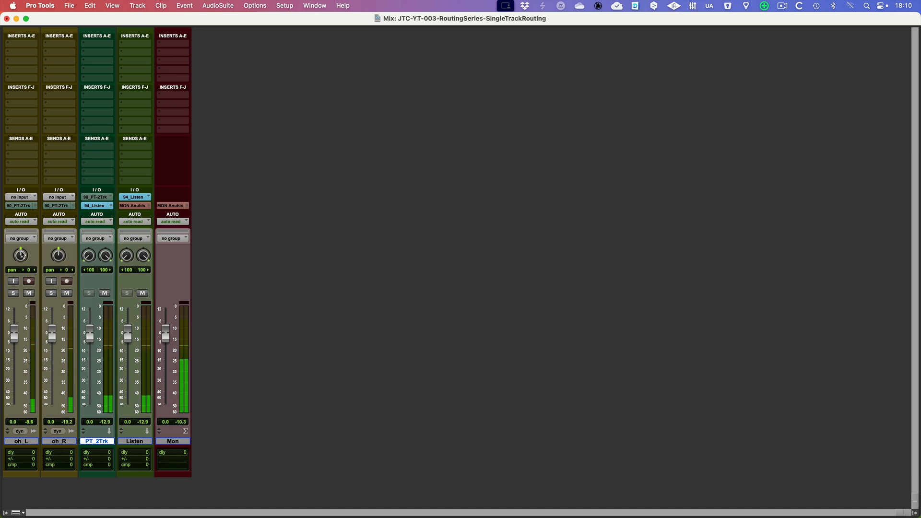
Pan oh_L fully left and oh_R fully right (100 each), and check each side during playback by muting the tracks alternately.
drag(21, 255, 56, 235)
click(29, 293)
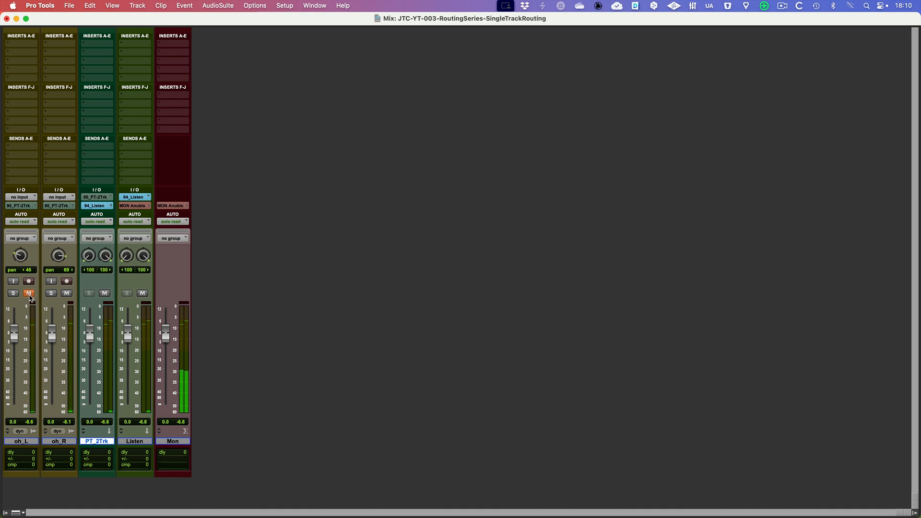
drag(21, 256, 58, 242)
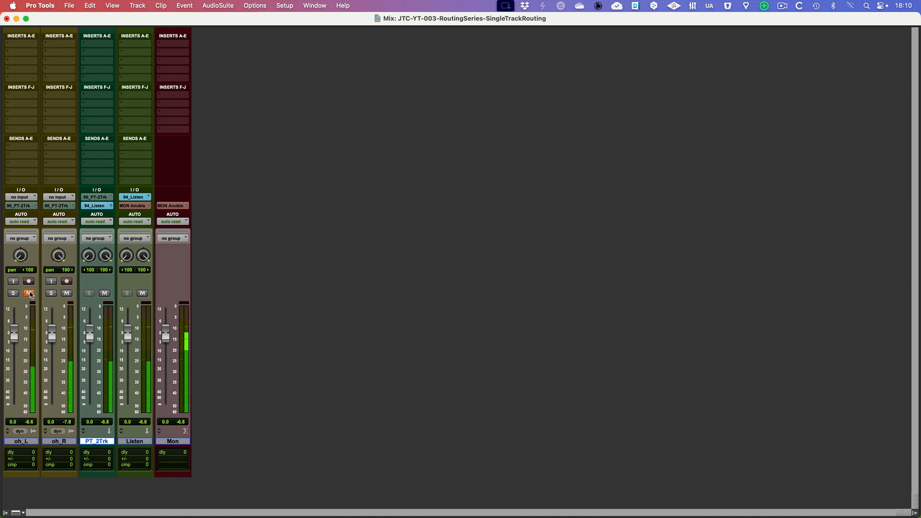
click(30, 294)
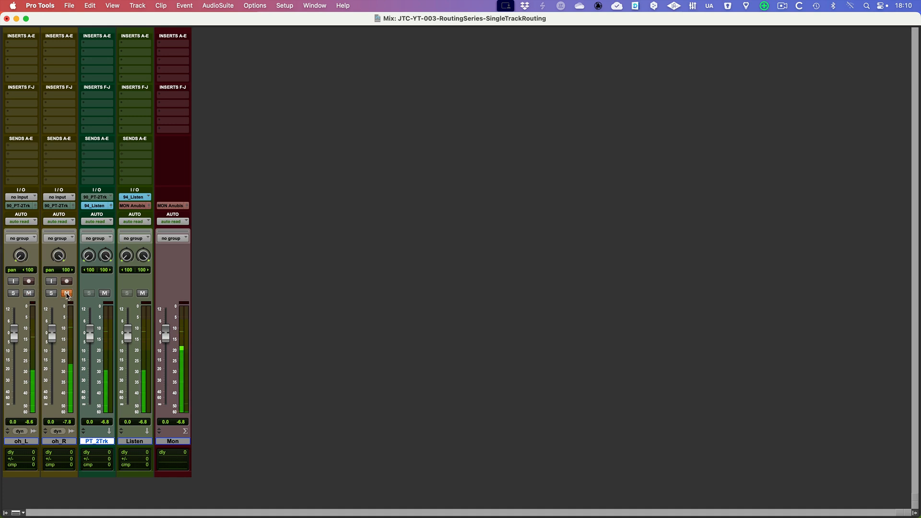
key(space)
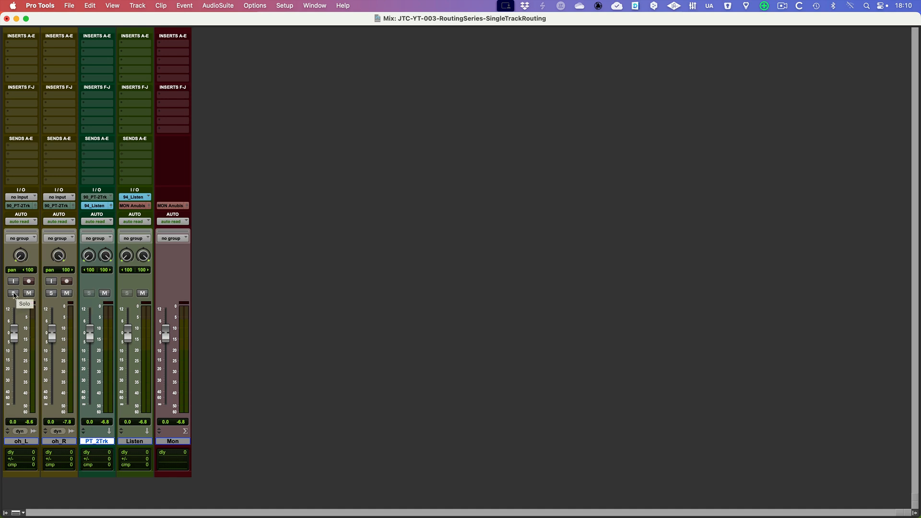
Solo oh_L during playback and switch PT_2Trk's solo safe off and back on.
click(14, 293)
key(space)
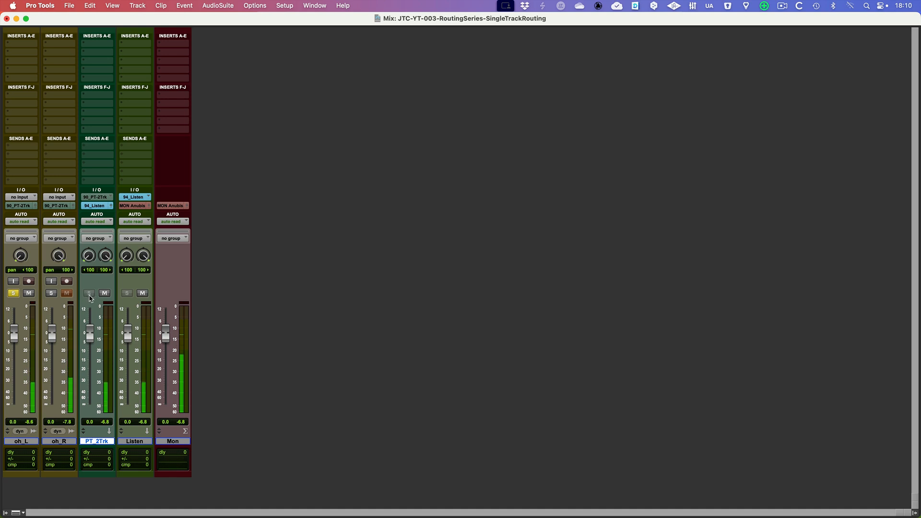
super+click(89, 293)
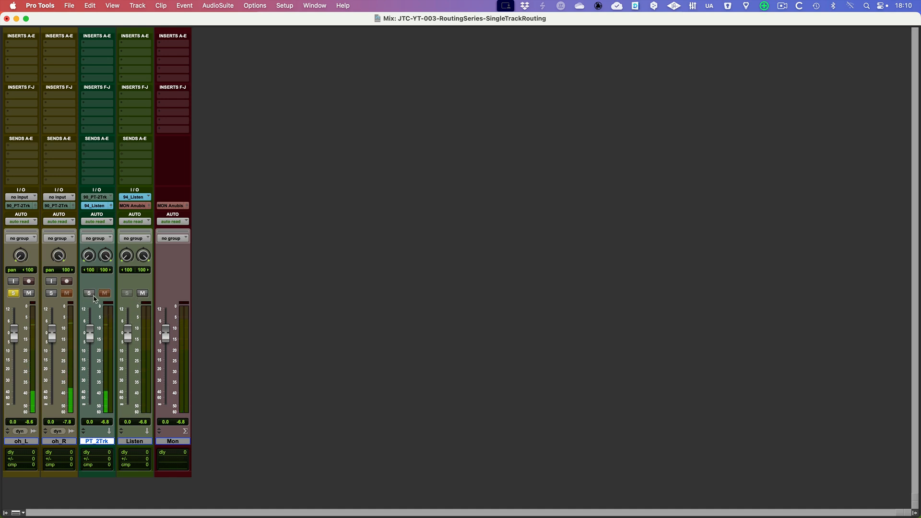
super+click(93, 295)
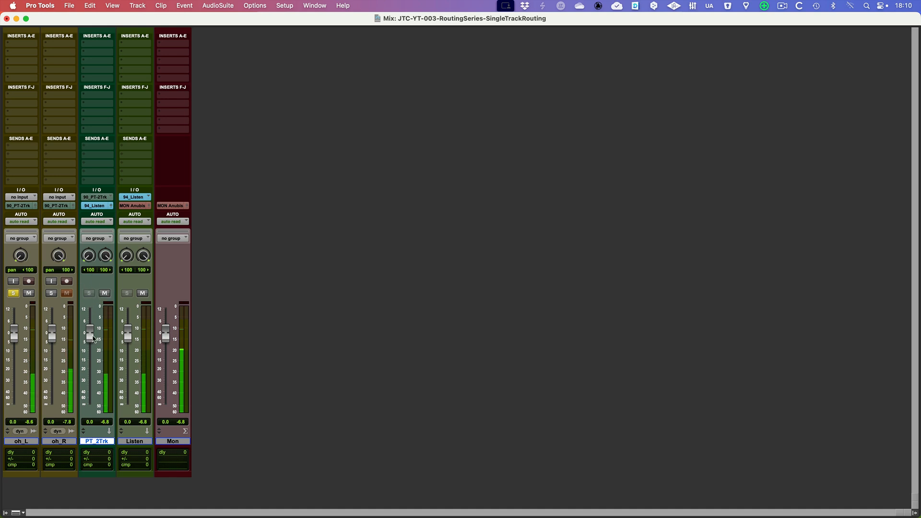
Take oh_L out of solo and show the hidden DRUMS folder track in the mixer.
click(13, 294)
click(7, 512)
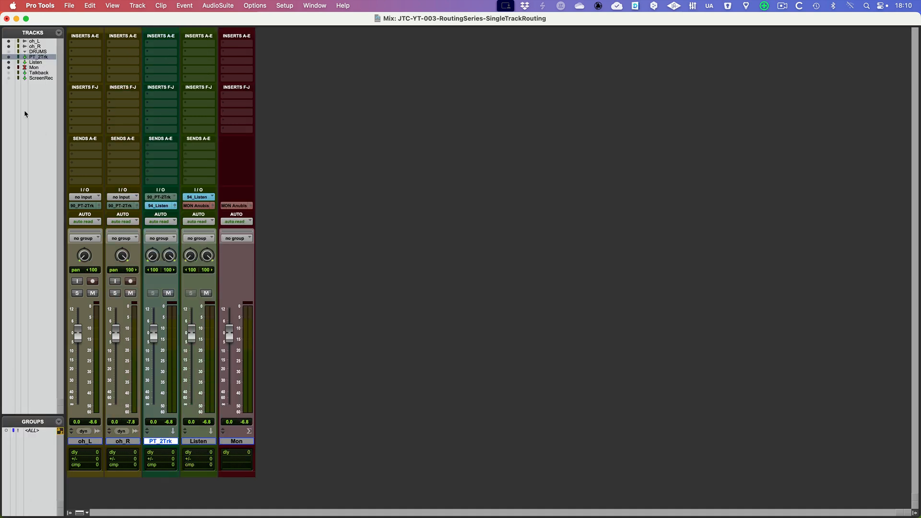
click(10, 51)
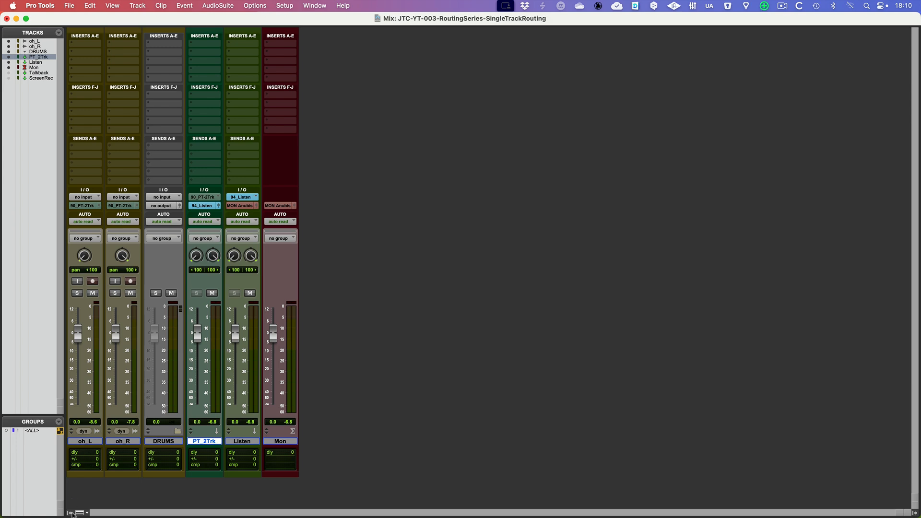
click(71, 513)
click(100, 441)
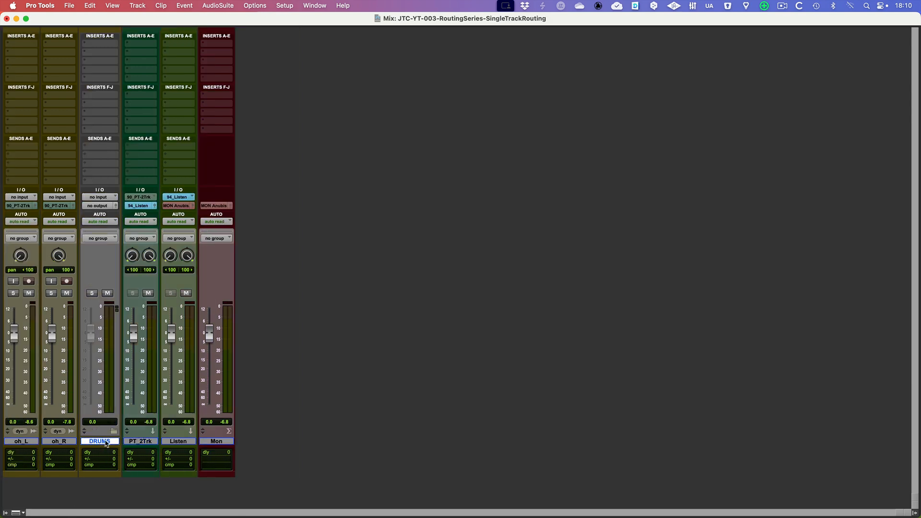
Move oh_L and oh_R together into the DRUMS folder track and expand the folder to show both tracks.
click(35, 442)
shift+click(53, 442)
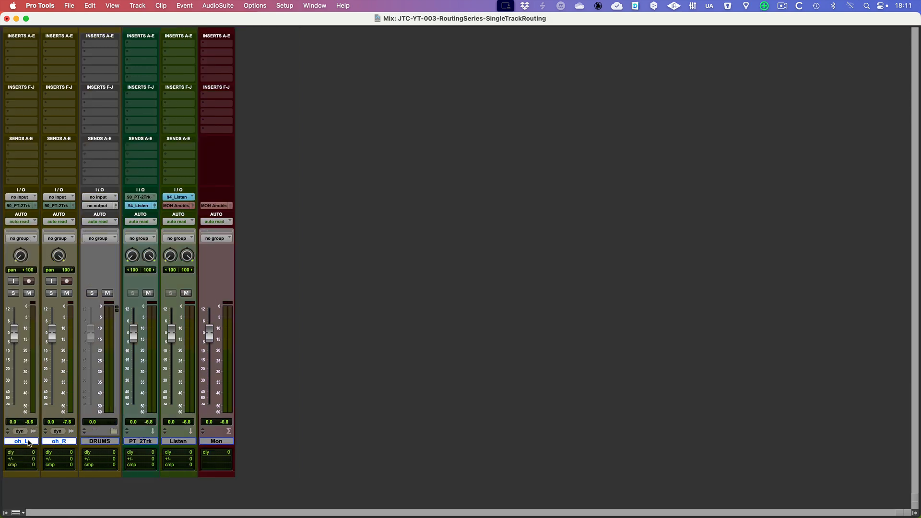
drag(22, 442, 121, 442)
click(39, 433)
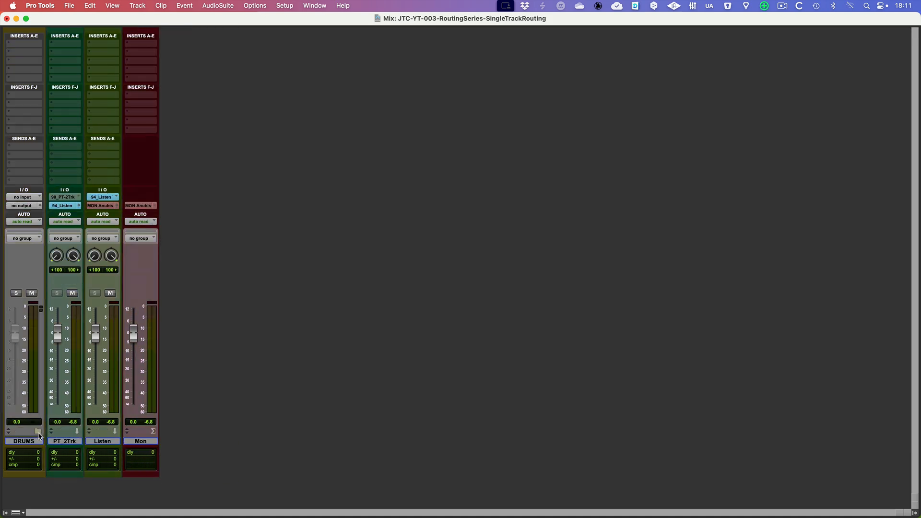
click(38, 434)
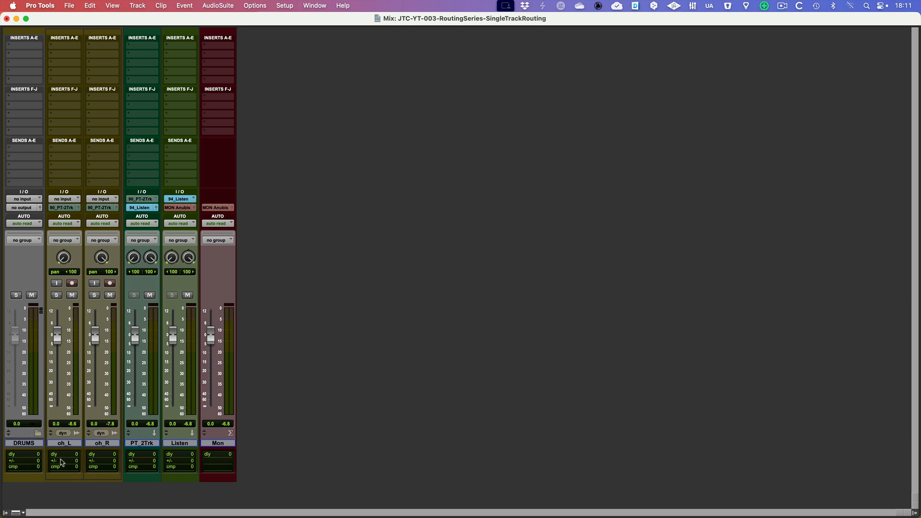
Set the DRUMS folder track's input to the BUS 1 Drums (Stereo) bus.
click(65, 443)
shift+click(98, 446)
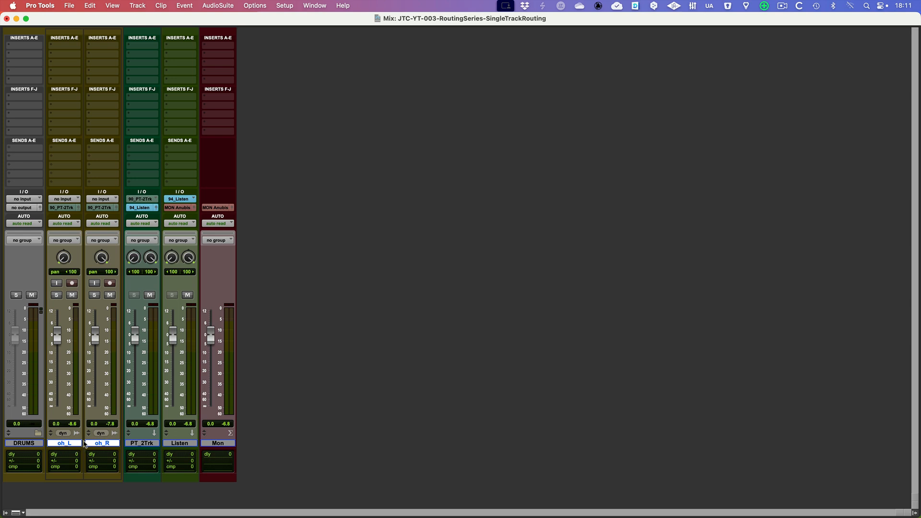
click(29, 443)
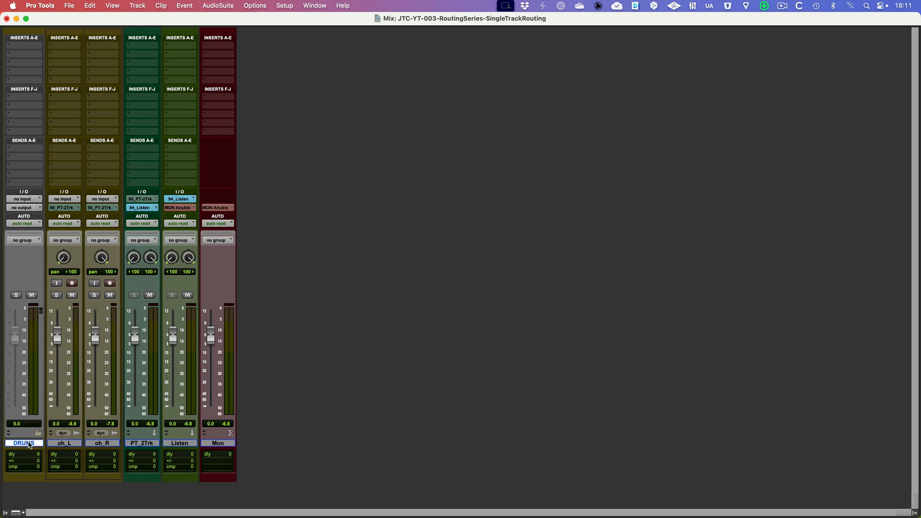
click(31, 201)
mouse_move(43, 208)
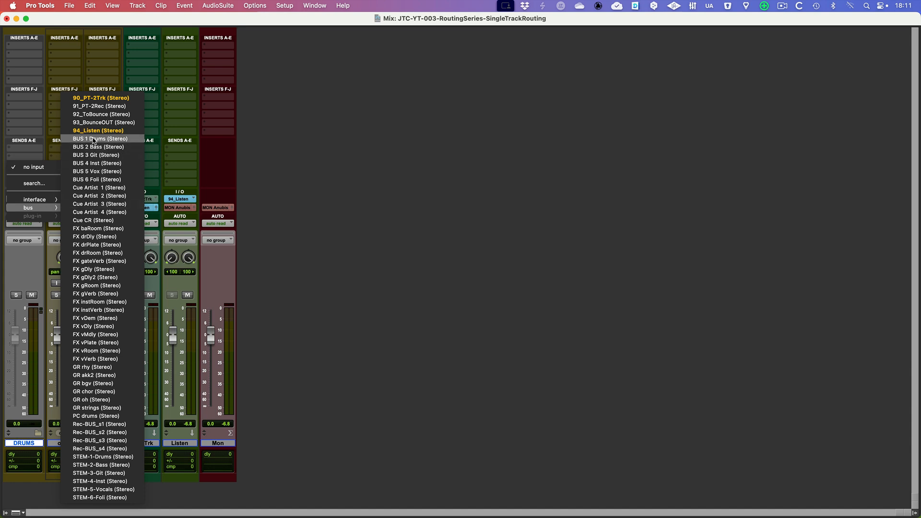
click(94, 139)
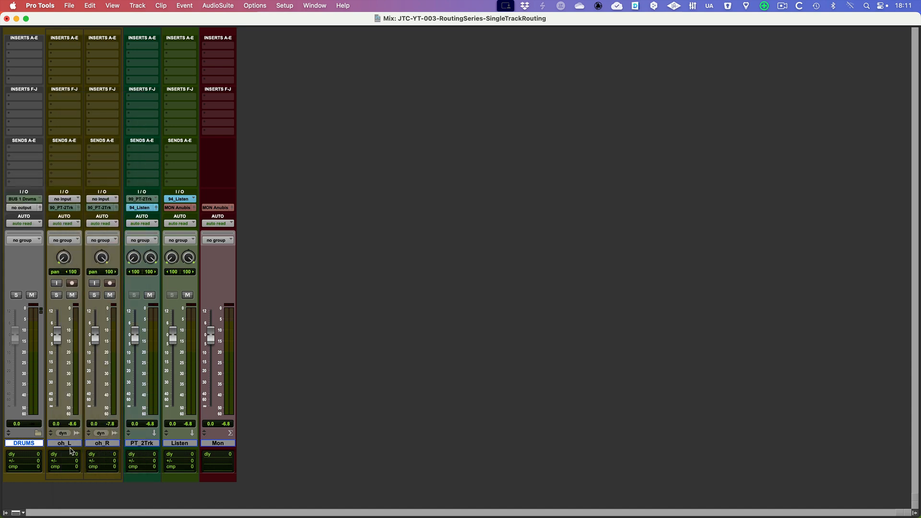
Route the outputs of both oh_L and oh_R to the BUS 1 Drums (Stereo) bus.
click(72, 443)
shift+click(106, 443)
click(64, 207)
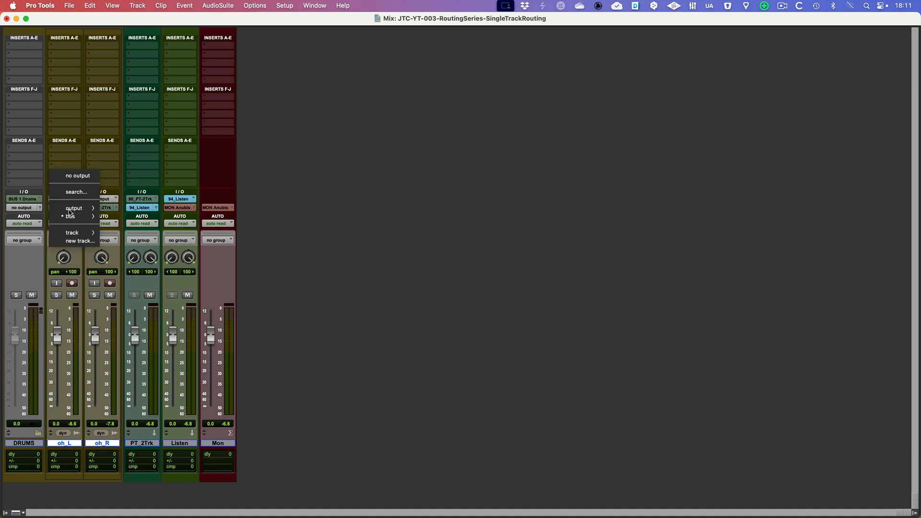
mouse_move(79, 216)
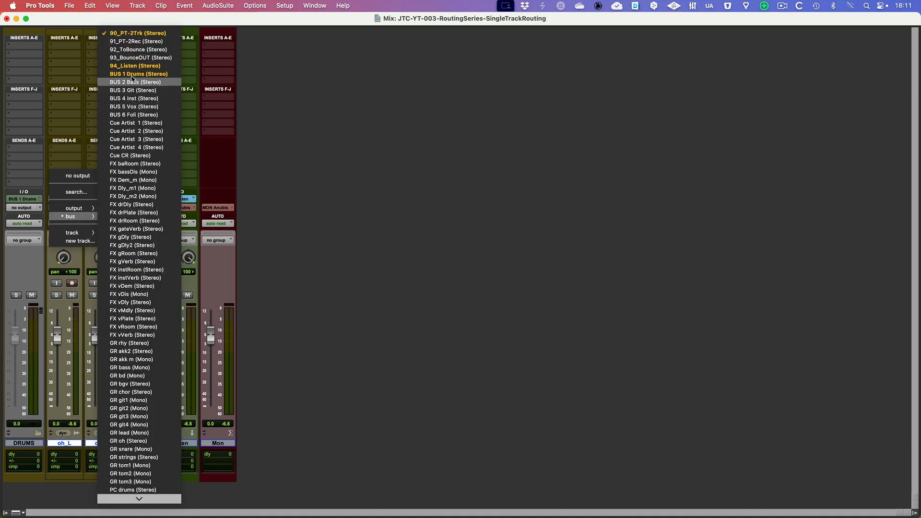
alt+shift+click(132, 74)
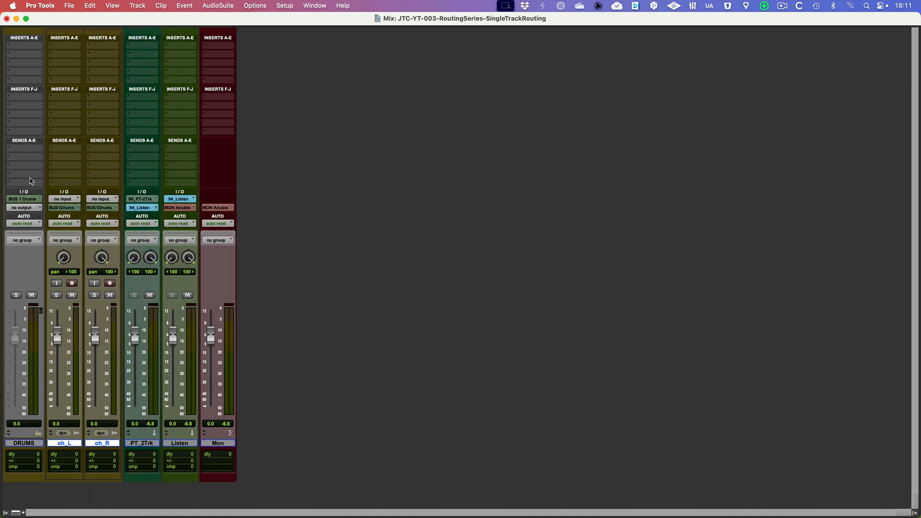
Route the DRUMS folder track's output to the 90_PT-2Trk (Stereo) bus.
click(33, 443)
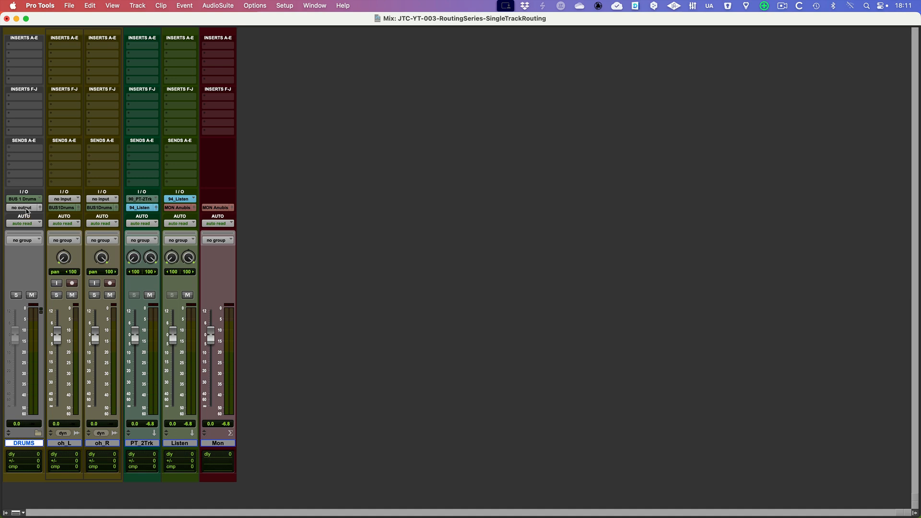
click(27, 210)
mouse_move(35, 219)
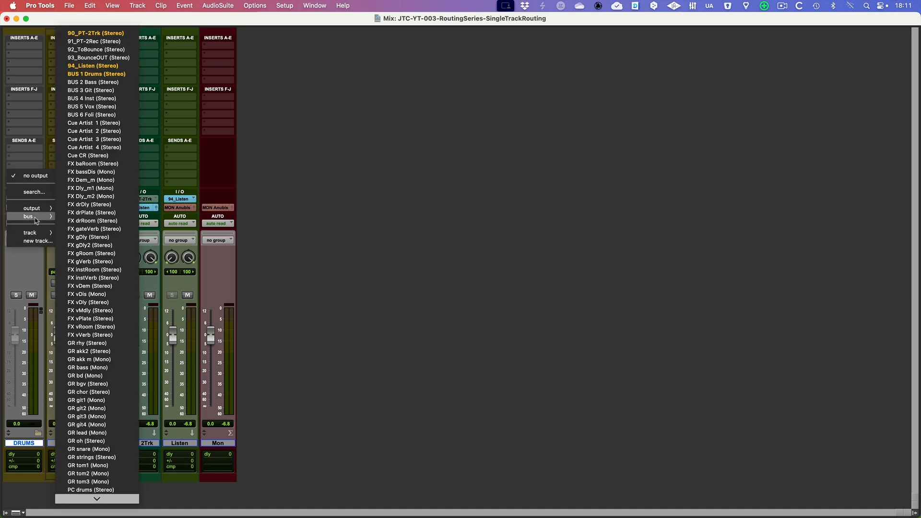
click(94, 35)
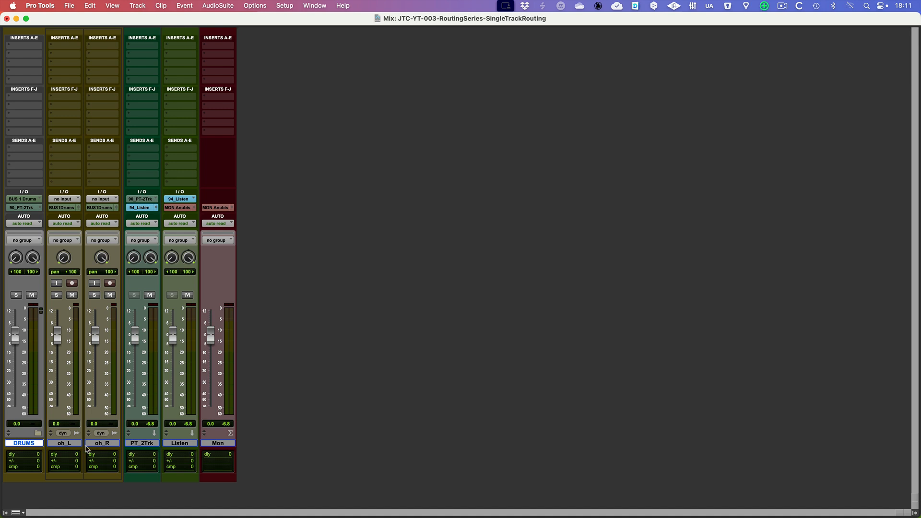
Trace the signal path by selecting the overheads, DRUMS, PT_2Trk, Listen and Mon in order.
click(73, 445)
shift+click(86, 445)
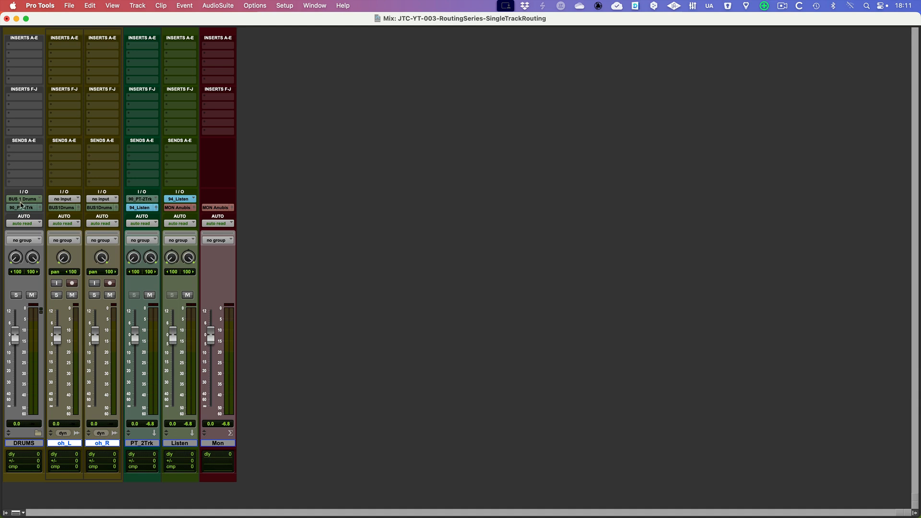
click(30, 443)
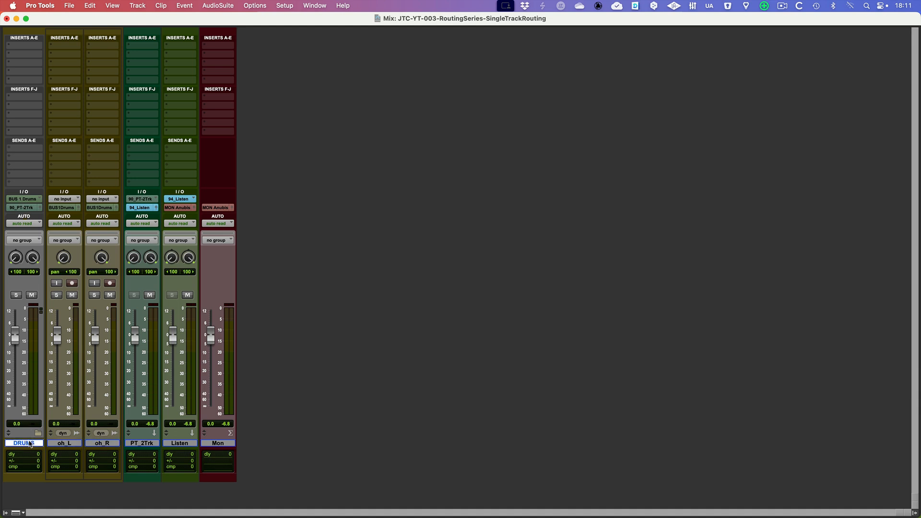
click(136, 444)
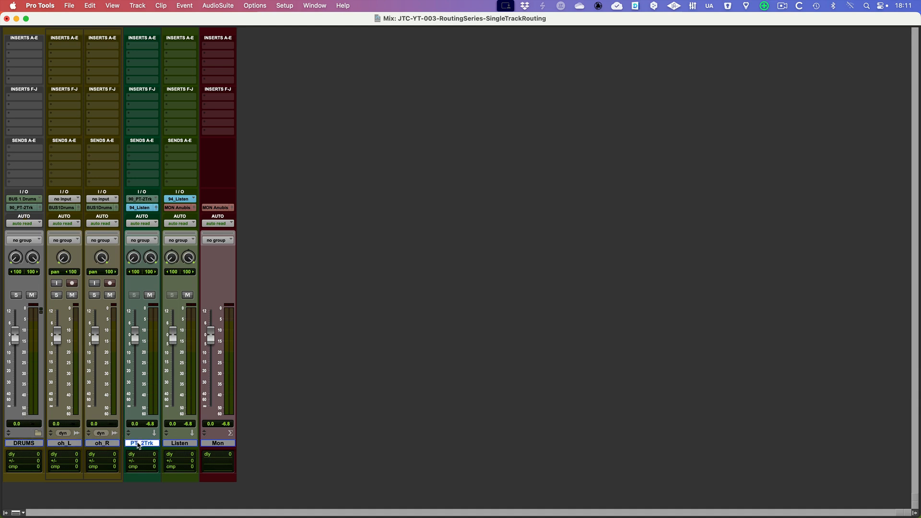
click(188, 446)
click(228, 444)
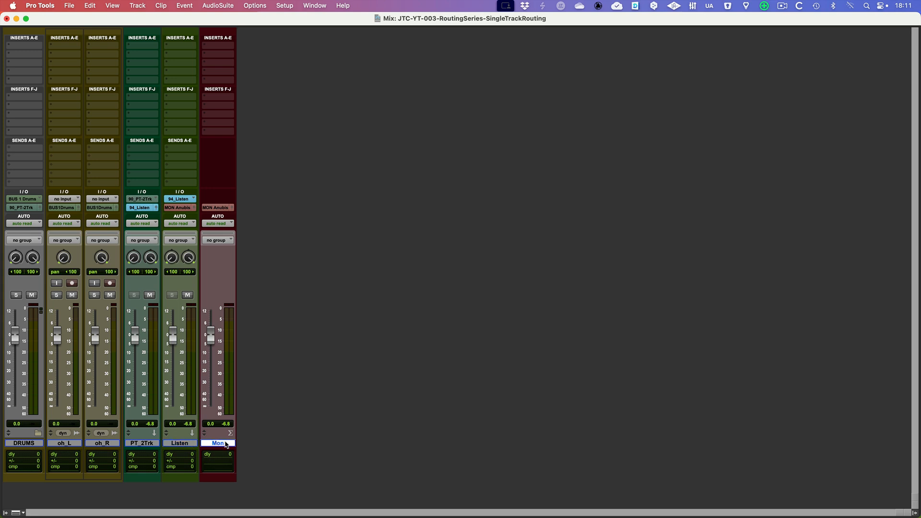
Play the session and check the drum bus by muting and unmuting the DRUMS track.
key(space)
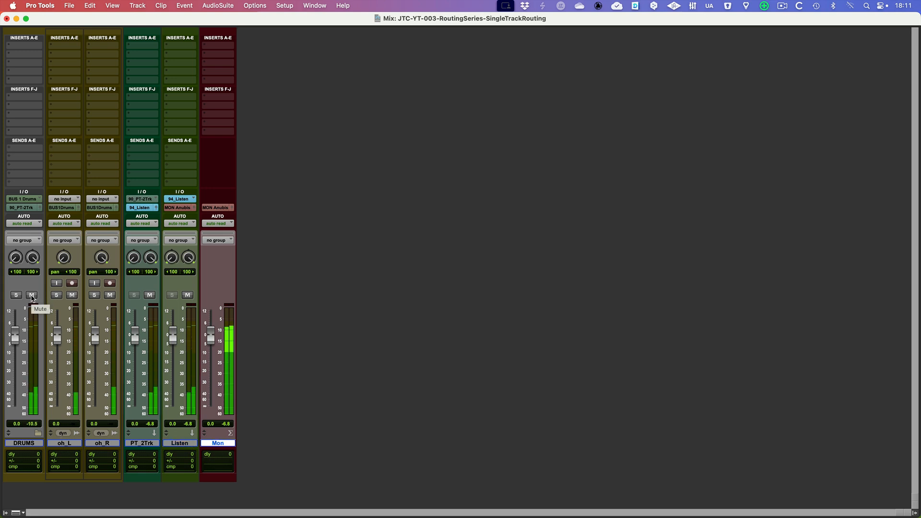
click(32, 295)
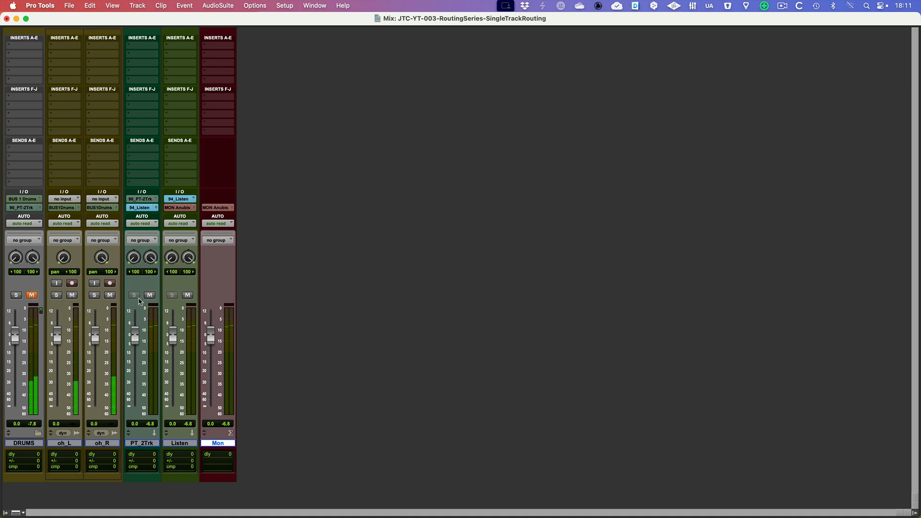
click(31, 295)
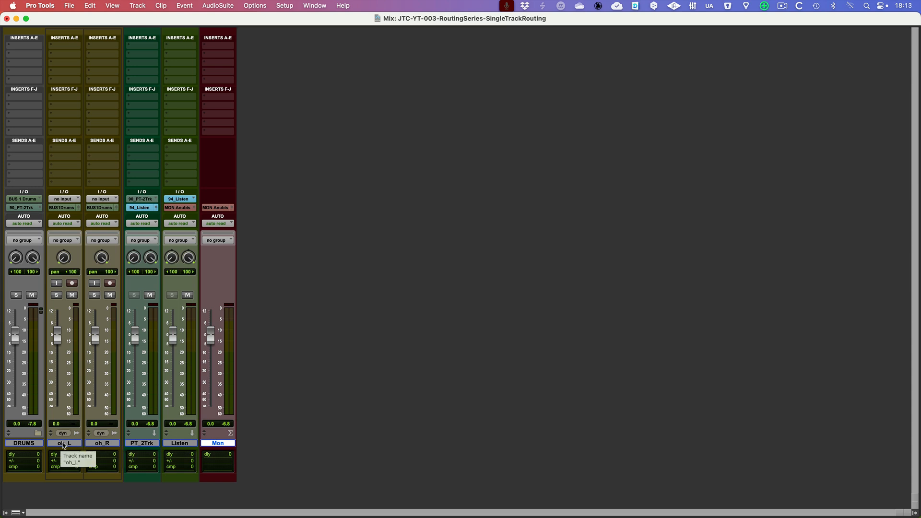
Create one new stereo Aux Input track named grOH directly after oh_R.
click(63, 443)
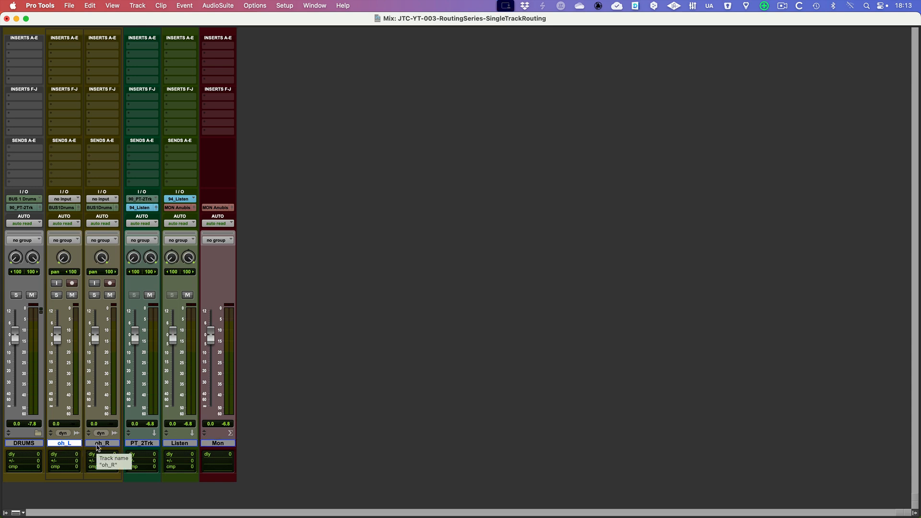
shift+click(98, 444)
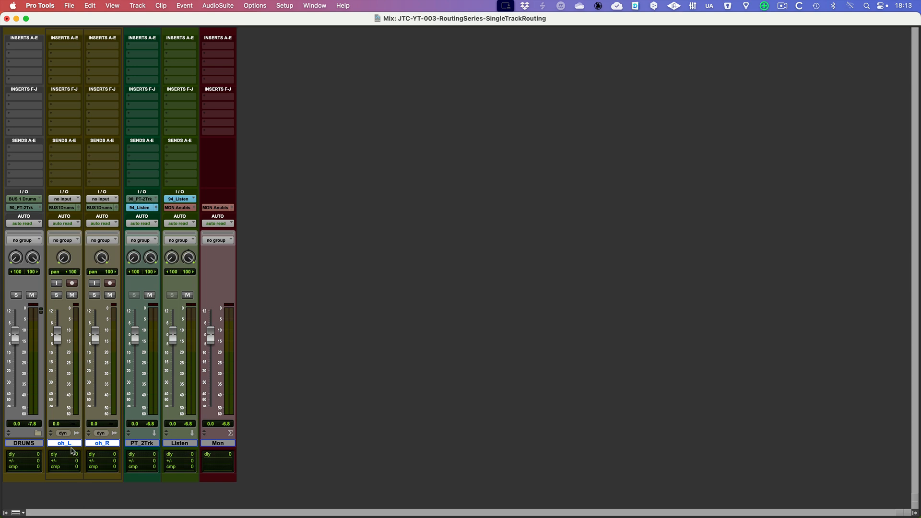
super+click(76, 444)
click(77, 444)
click(99, 444)
key(super+shift+n)
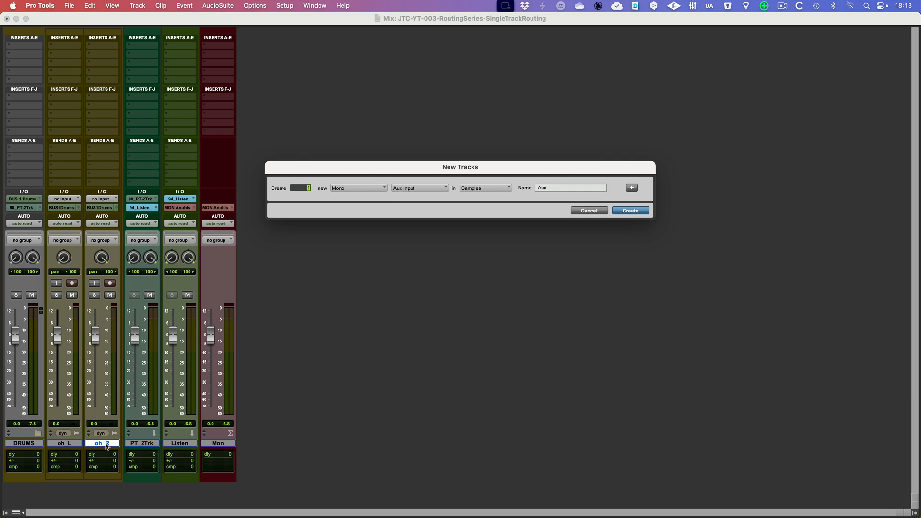
key(super+Down)
key(super+Up)
double_click(545, 188)
click(632, 211)
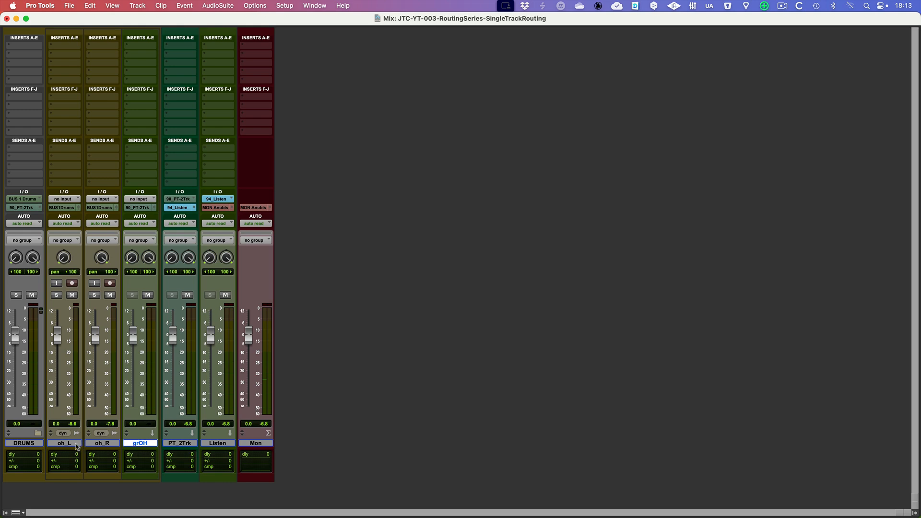
Set grOH's input to the GR oh (Stereo) bus.
click(148, 200)
mouse_move(147, 207)
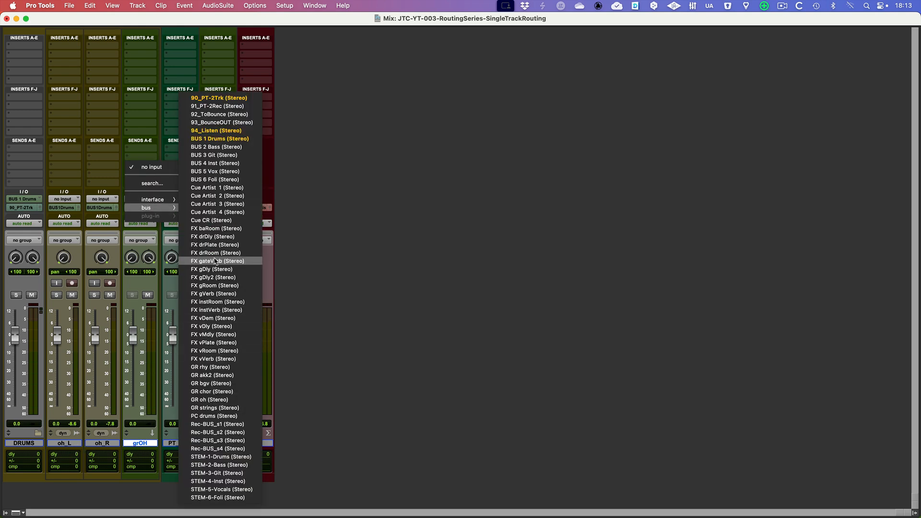
click(221, 400)
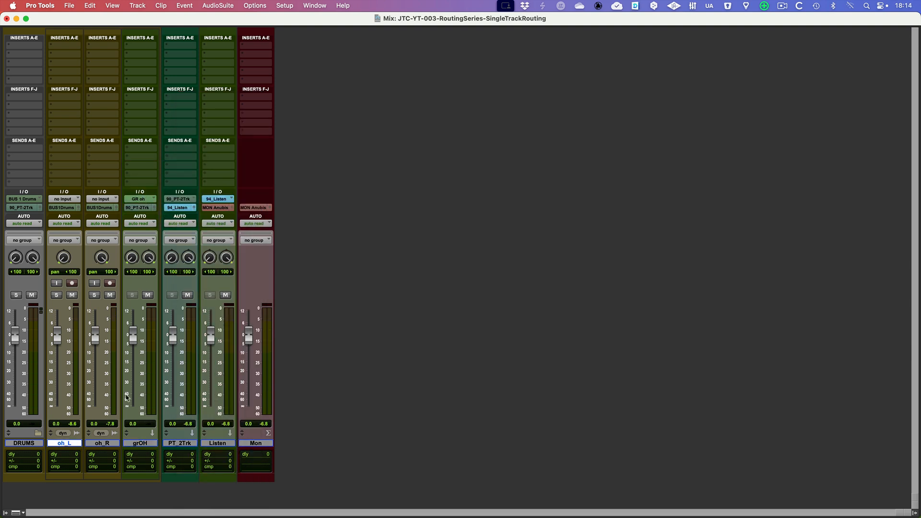
Route the outputs of both oh_L and oh_R to the GR oh (Stereo) bus.
shift+click(102, 444)
click(67, 209)
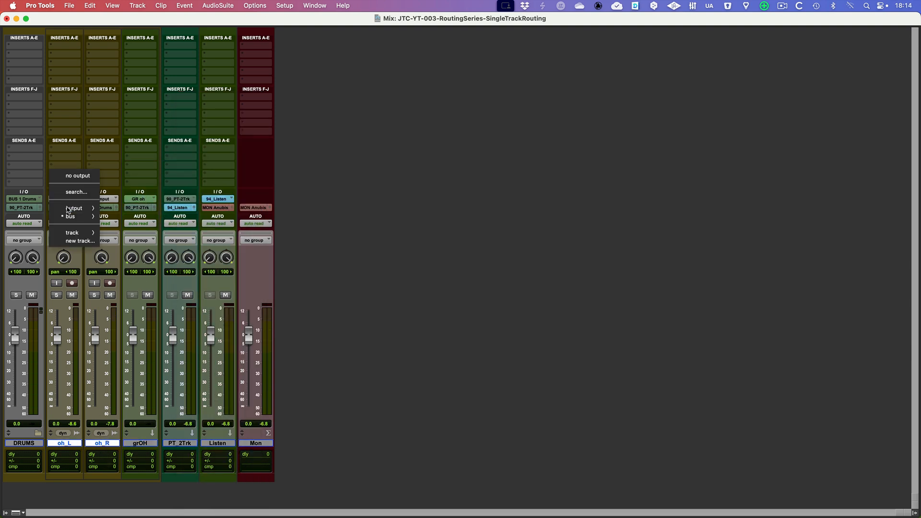
mouse_move(71, 217)
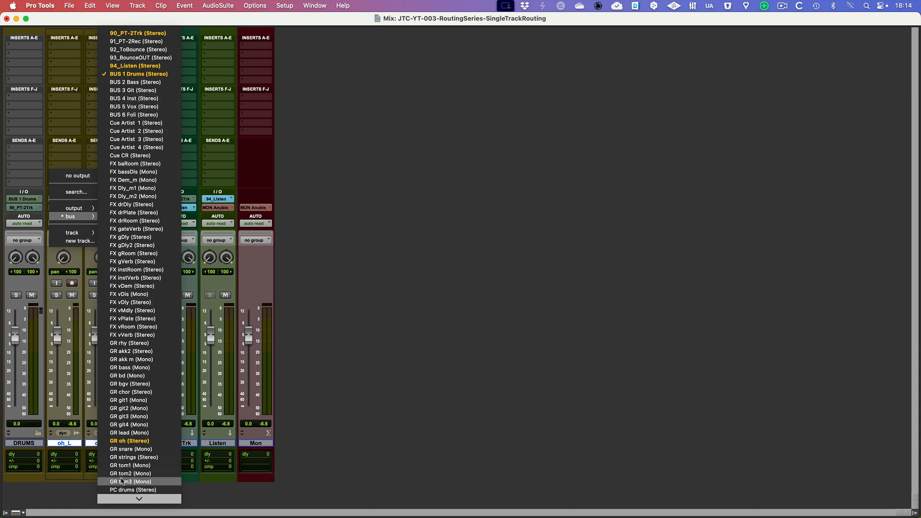
click(134, 440)
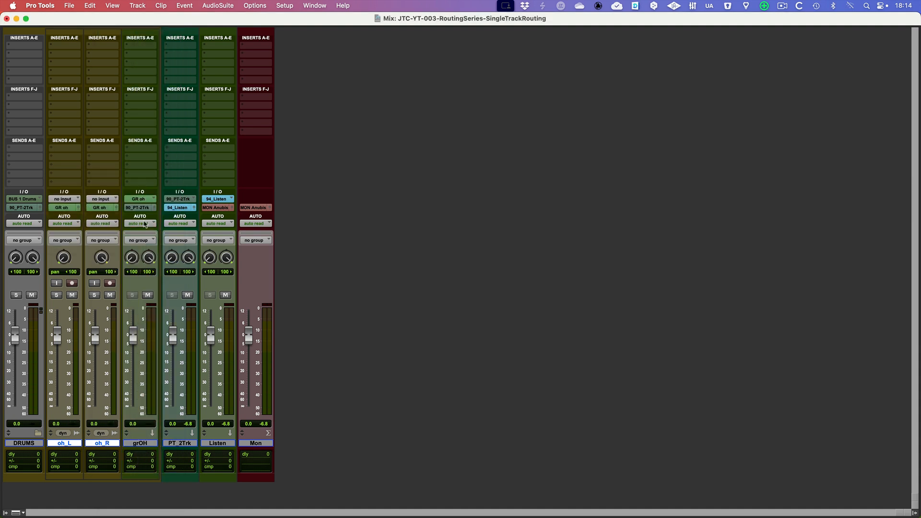
Route grOH's output to the BUS 1 Drums (Stereo) bus.
click(140, 208)
mouse_move(142, 219)
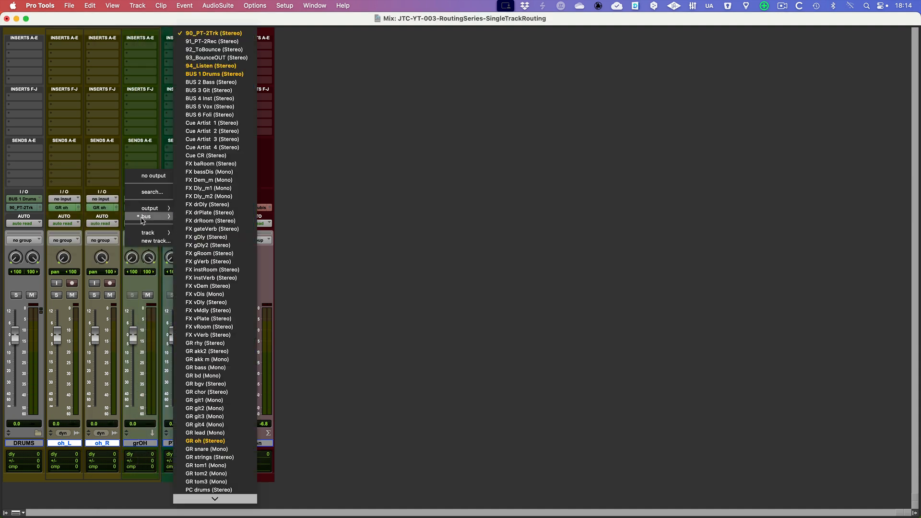
click(208, 75)
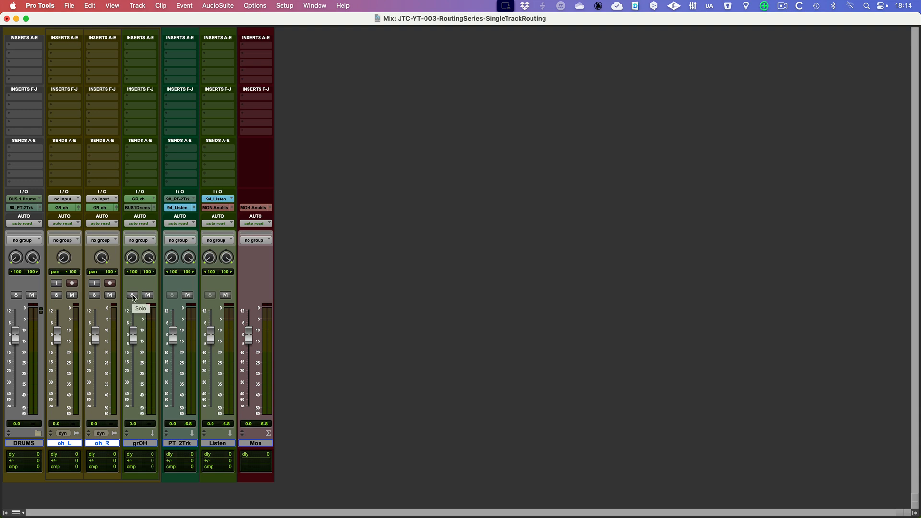
Put oh_L and oh_R in solo safe, take grOH out of solo safe and try its solo during playback.
super+click(95, 296)
click(132, 295)
click(132, 295)
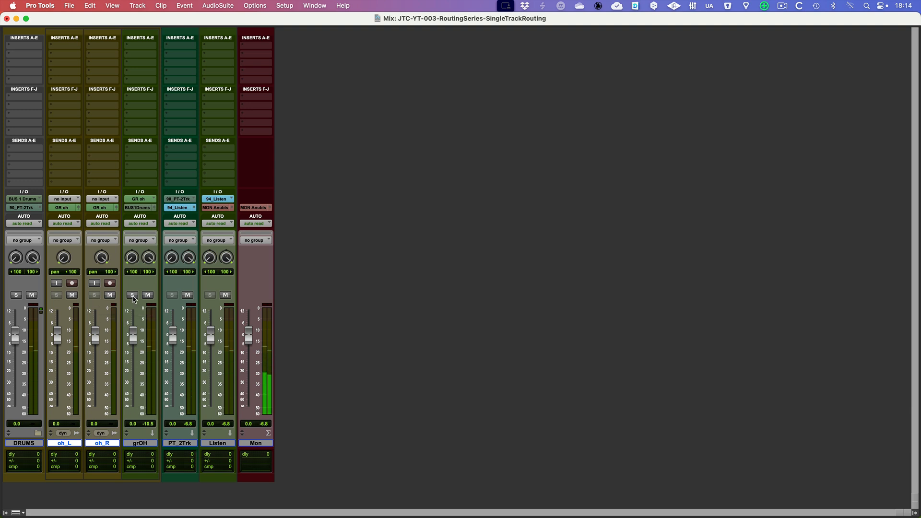
Try the grOH solo and the oh_R solo during playback, clearing each again.
click(133, 296)
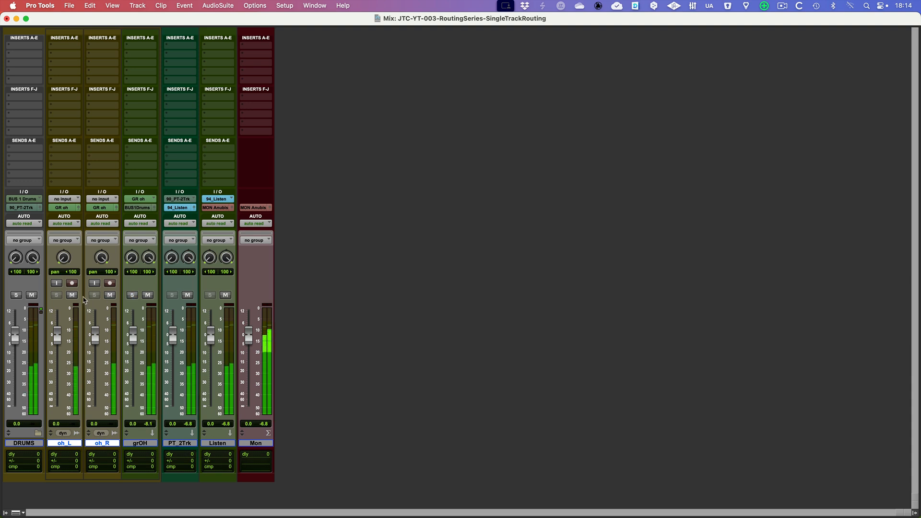
click(94, 295)
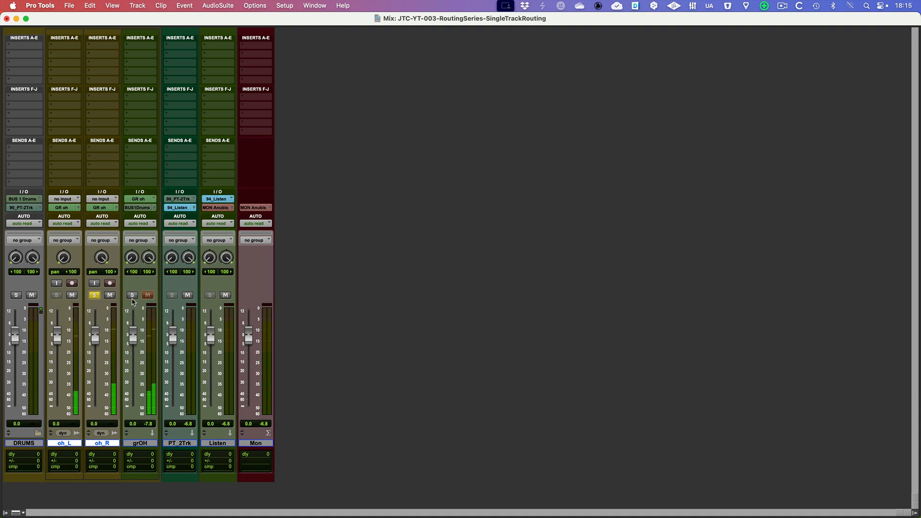
click(94, 294)
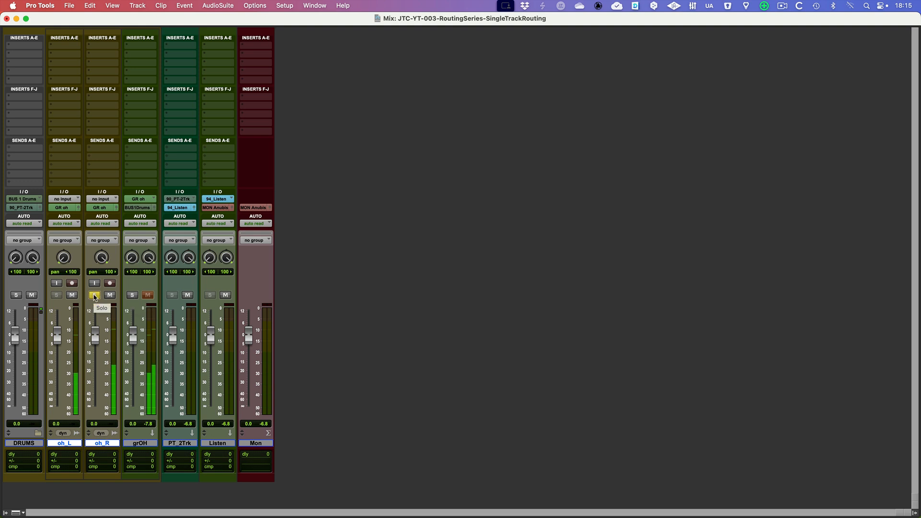
Solo grOH, try muting oh_R while it plays, and clear both the mute and the solo.
click(133, 296)
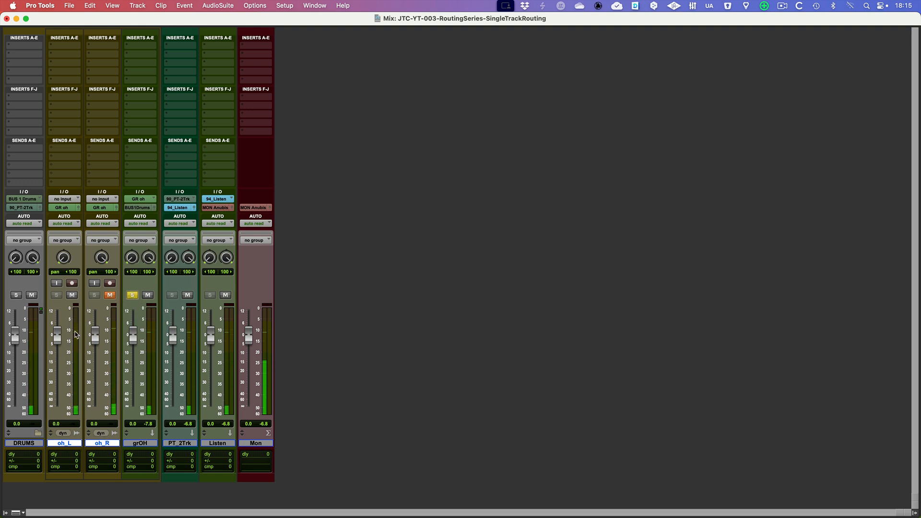
click(110, 295)
click(132, 295)
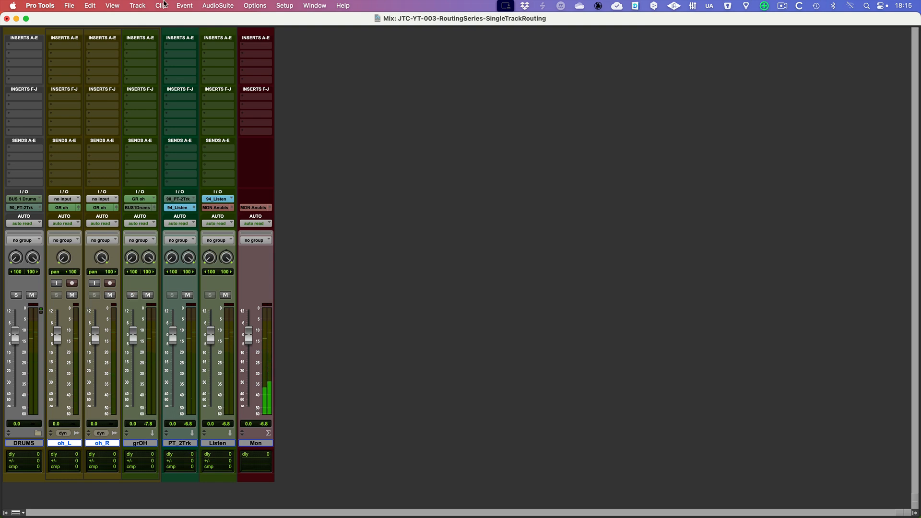
Try a multichannel EQ3 1-Band plug-in in grOH's first insert slot and remove it again.
click(142, 46)
mouse_move(163, 65)
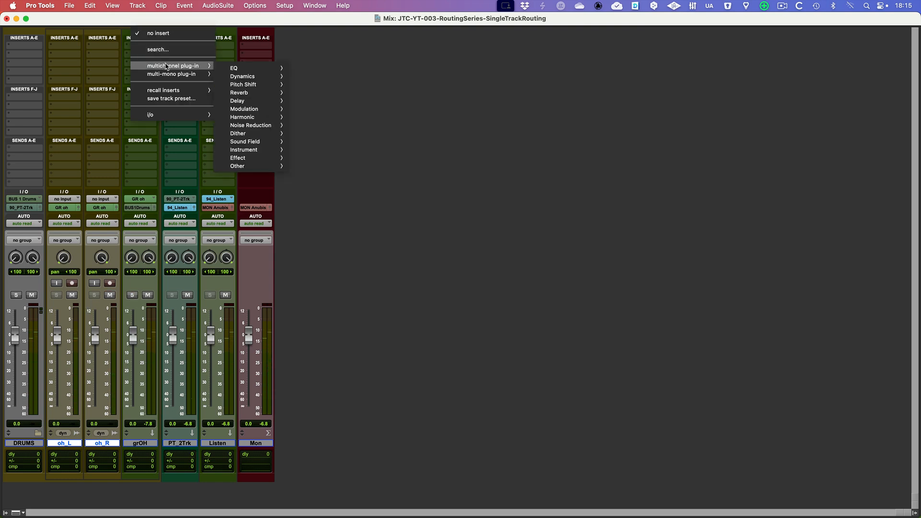
mouse_move(252, 70)
click(329, 75)
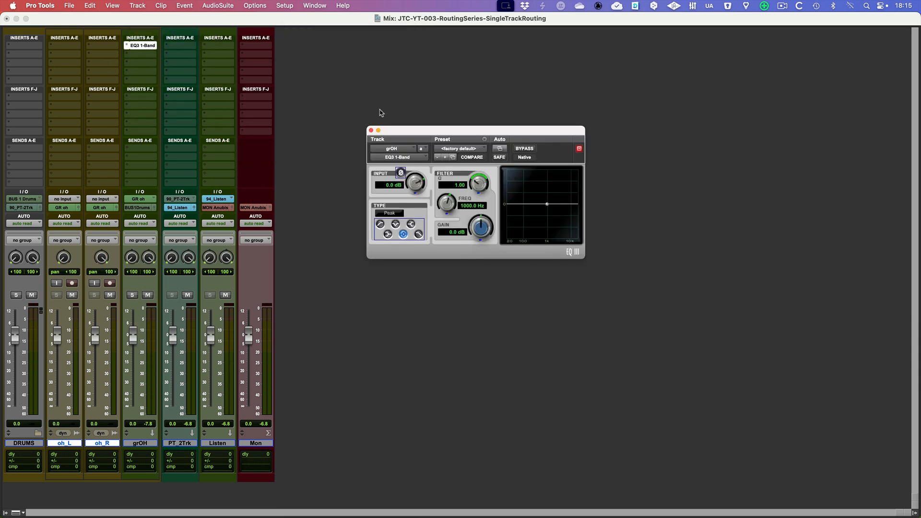
click(371, 130)
click(130, 46)
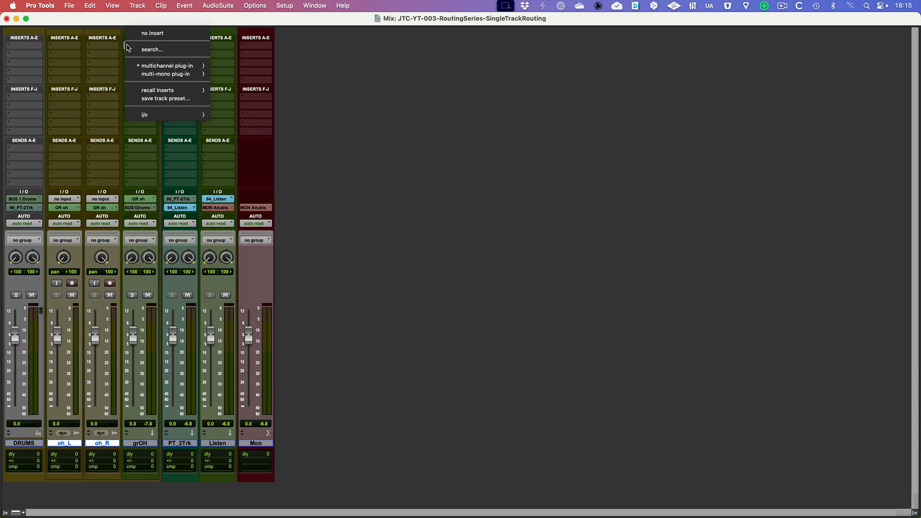
click(143, 33)
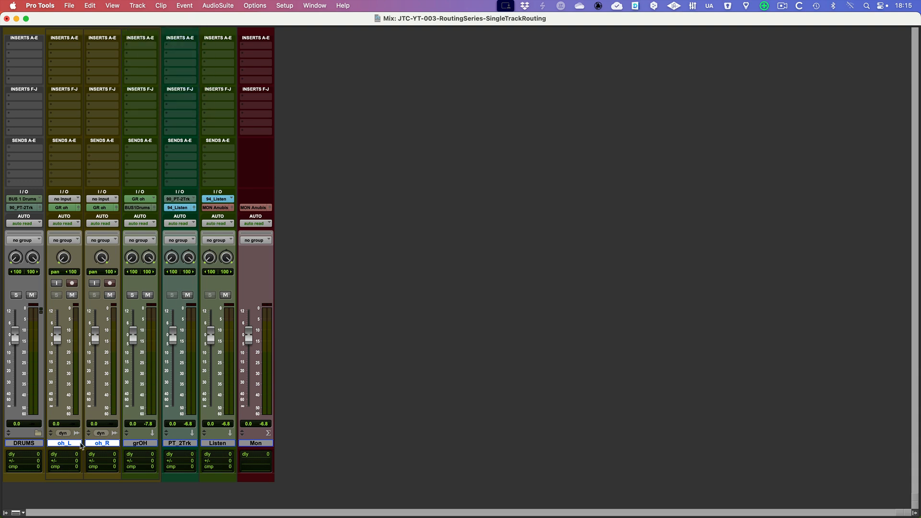
Create a Mix-type group named MixOH from oh_L and oh_R and lower their linked faders to -1.4 dB.
key(super+g)
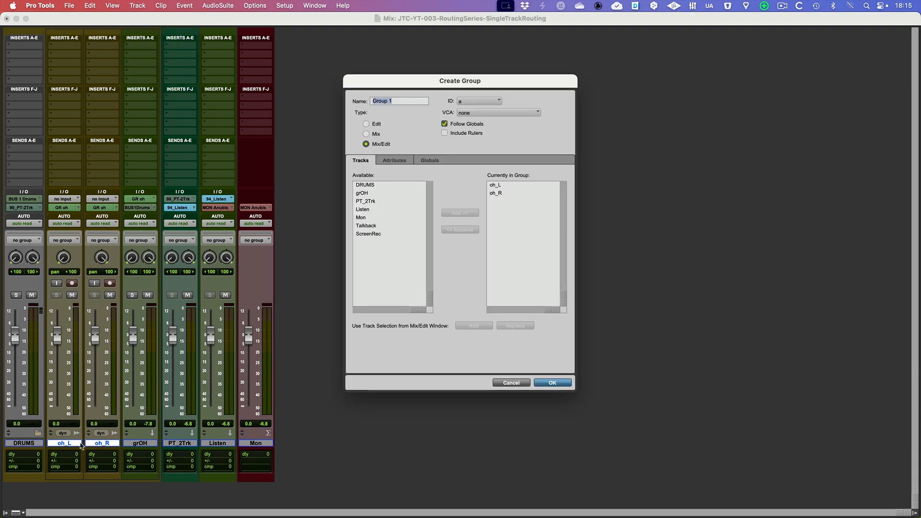
click(373, 135)
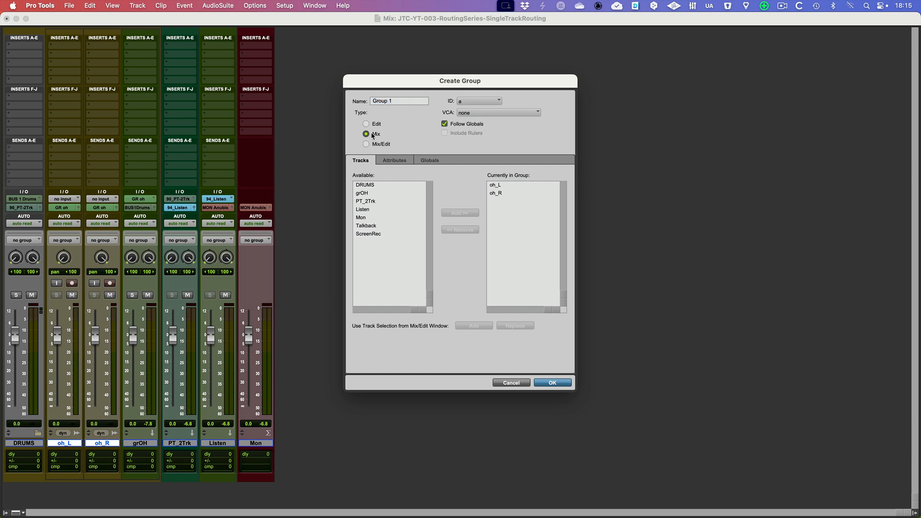
triple_click(397, 103)
text(MixOH)
key(Return)
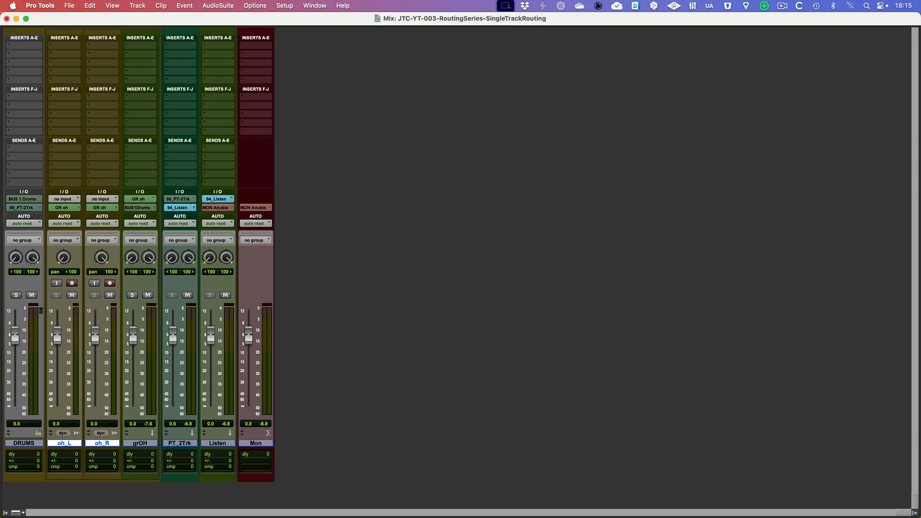
mouse_move(95, 334)
mouse_down()
mouse_move(95, 353)
mouse_move(92, 339)
mouse_up()
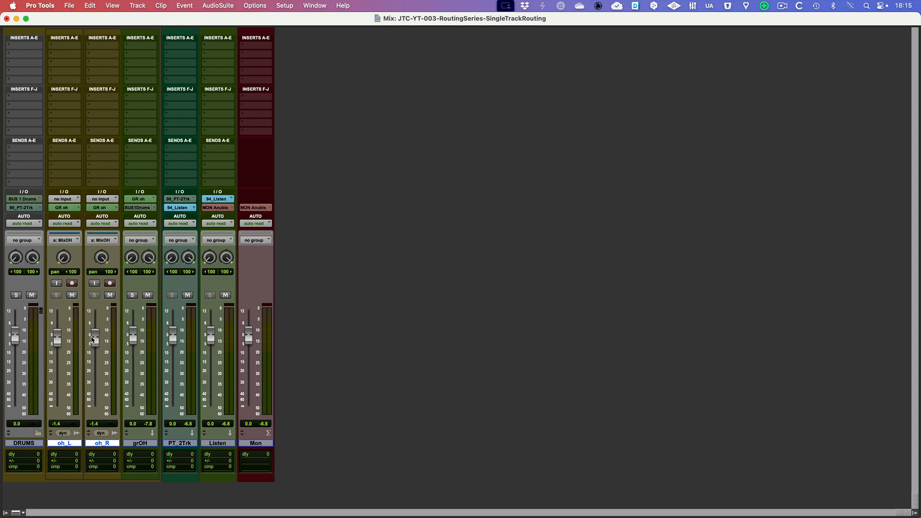
click(140, 45)
mouse_move(151, 66)
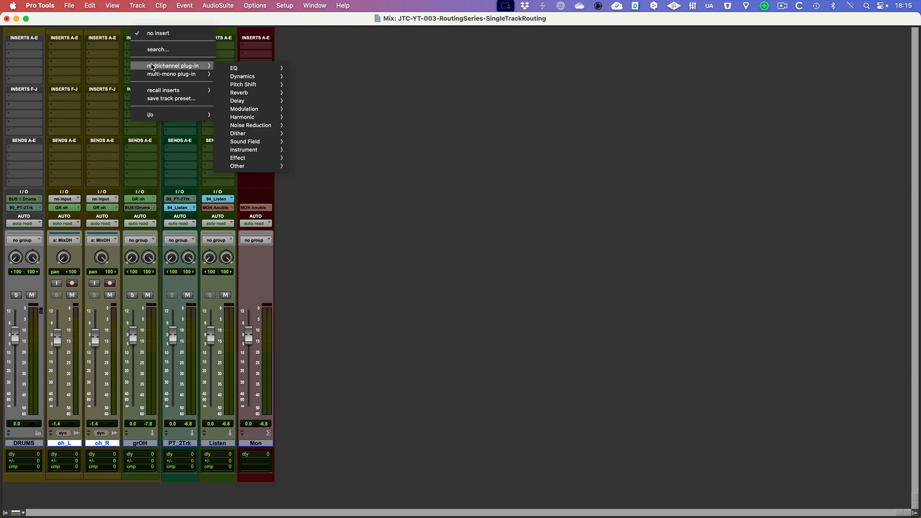
click(118, 63)
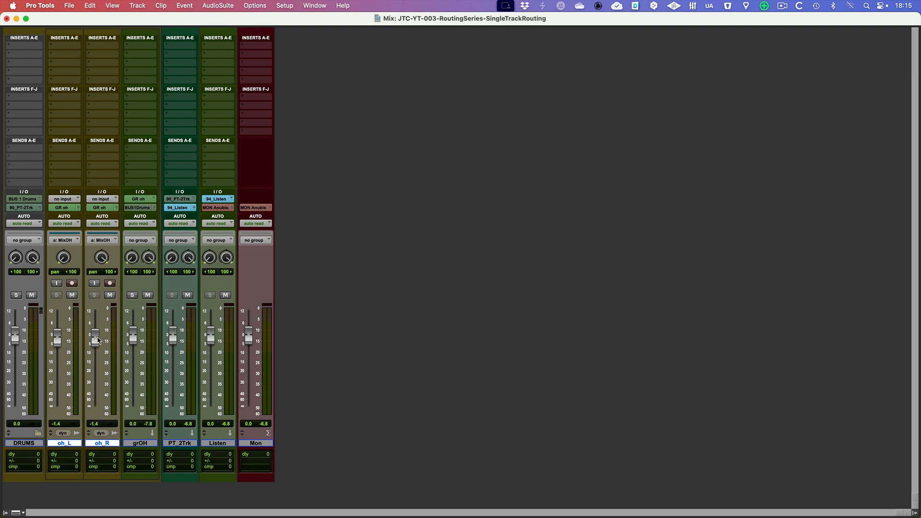
Raise the linked oh_L and oh_R faders to +3.6 dB and lower the grOH fader to -3.8 dB.
drag(98, 341, 98, 352)
drag(97, 347, 96, 329)
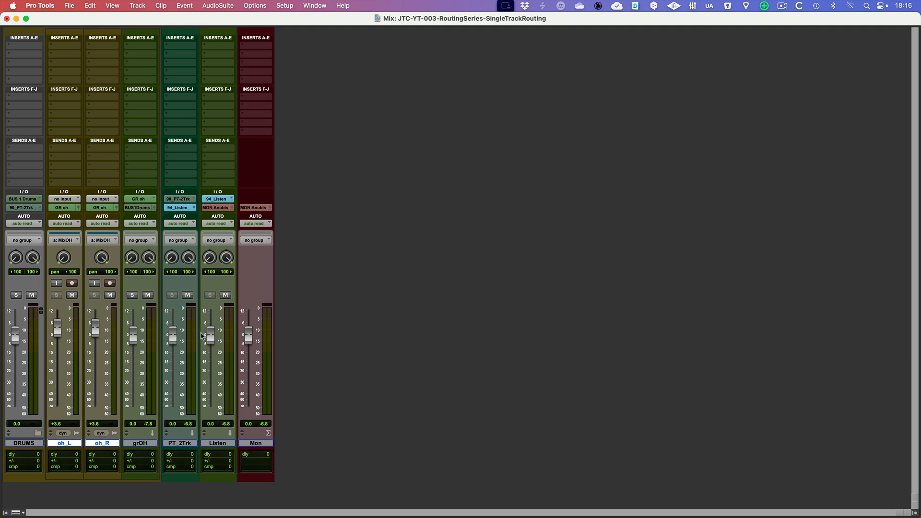
drag(132, 351, 134, 345)
Trace the signal path by selecting grOH, DRUMS, PT_2Trk, Listen and Mon in turn.
click(143, 443)
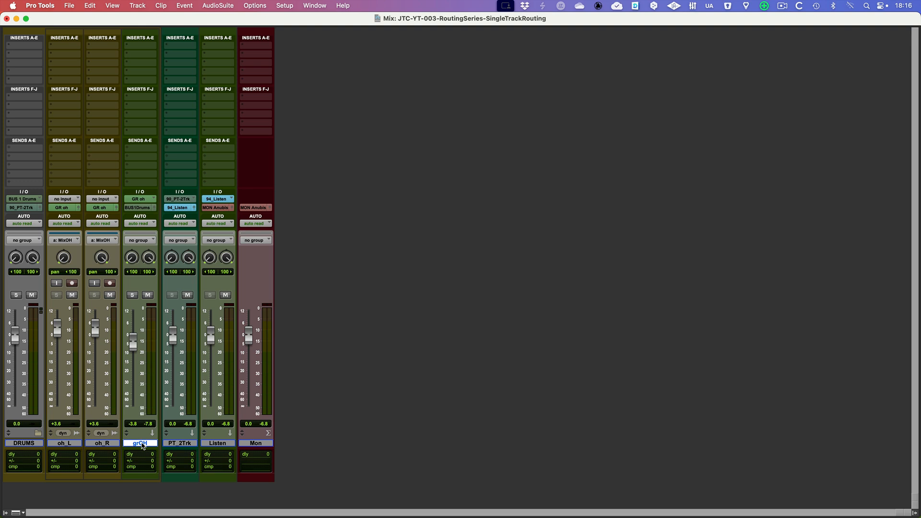
click(24, 444)
click(185, 443)
click(213, 444)
click(256, 443)
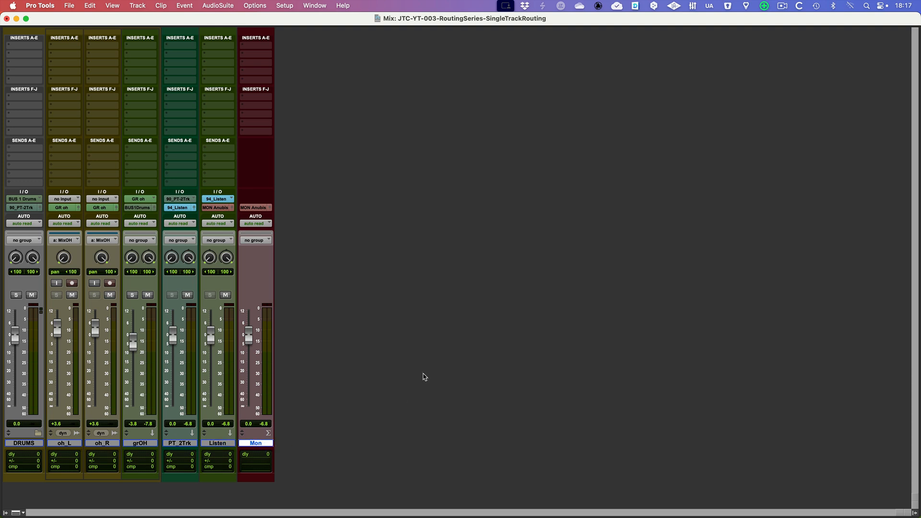